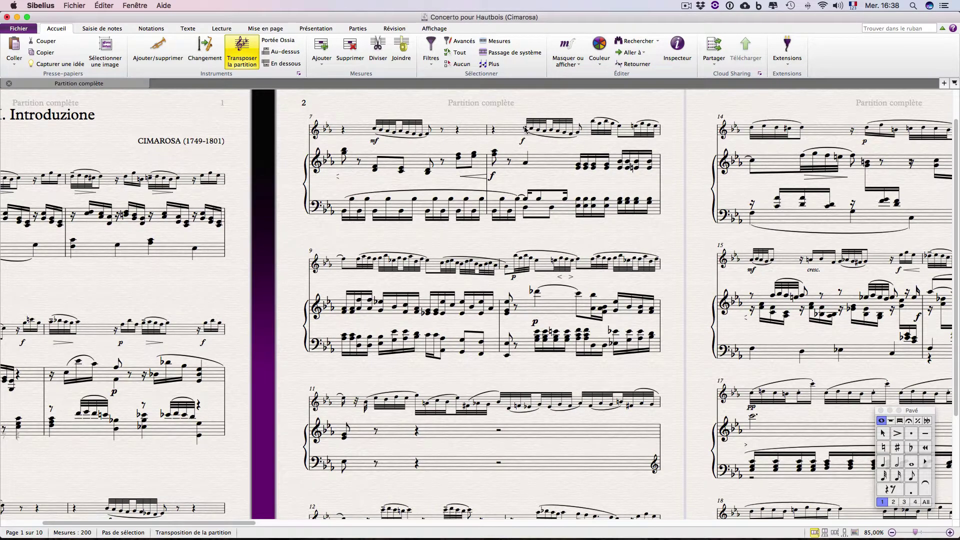
Step: Select the oboe's thirty-second-note run in measure 8, extend the passage back to the start of measure 7, and clear the selection
{"action": "left_click", "coordinate": [525, 124]}
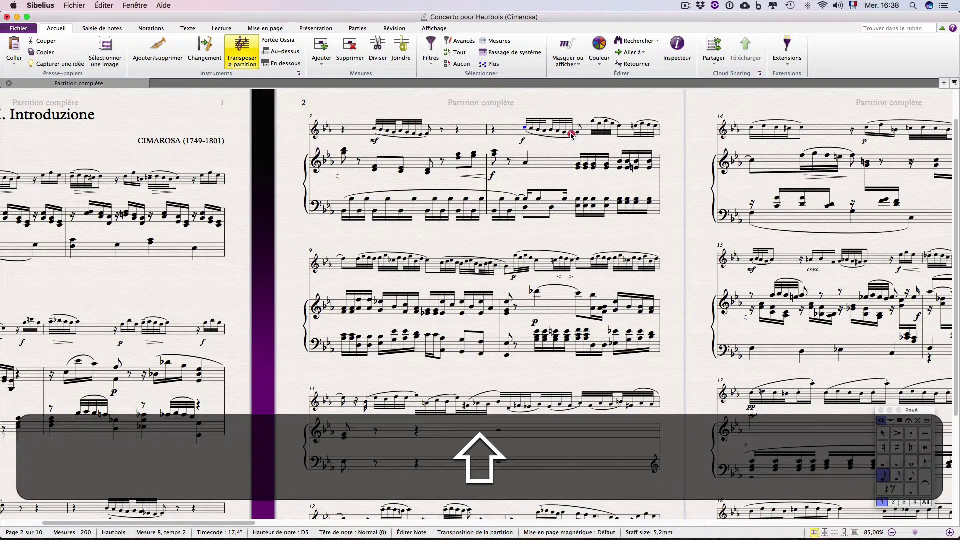
{"action": "left_click", "coordinate": [571, 133], "text": "shift"}
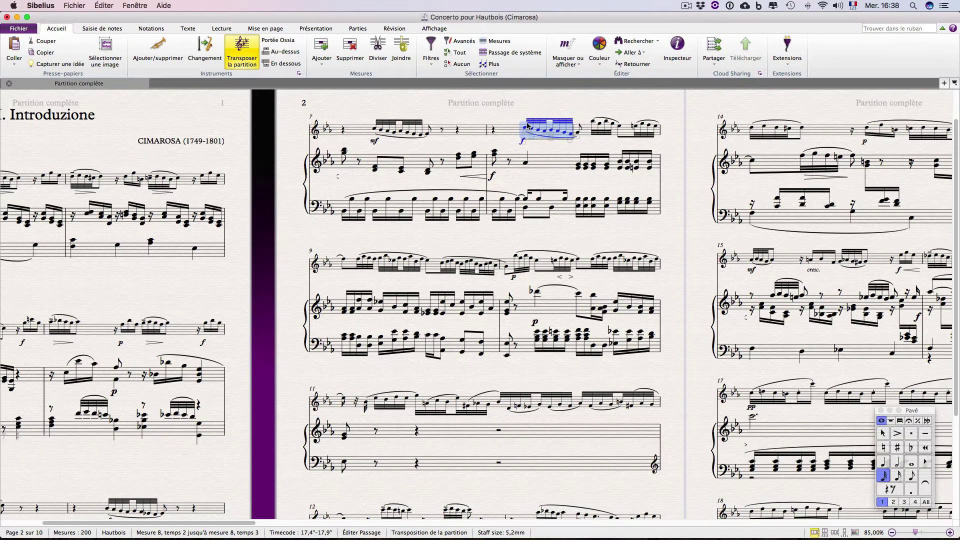
{"action": "scroll", "coordinate": [529, 127], "scroll_direction": "up", "scroll_amount": 5}
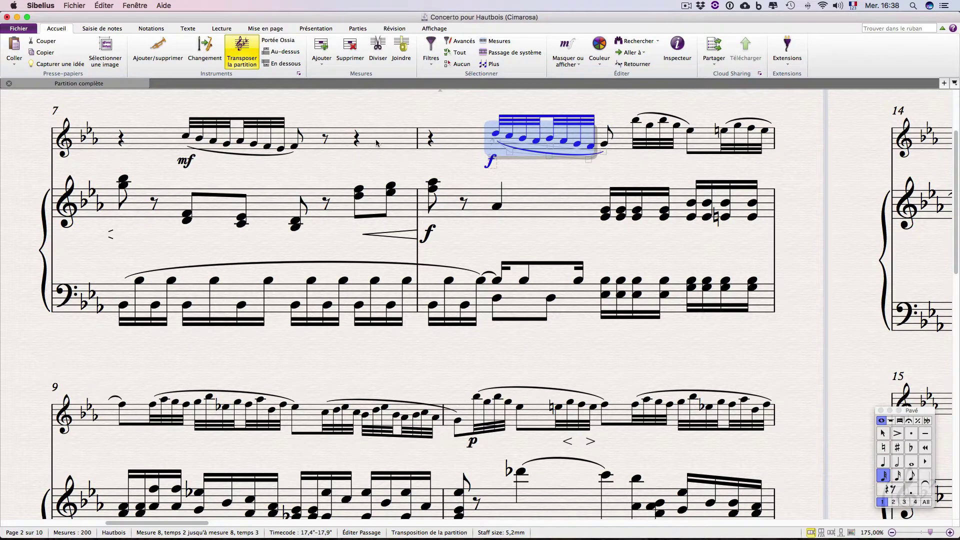
{"action": "key", "text": "shift"}
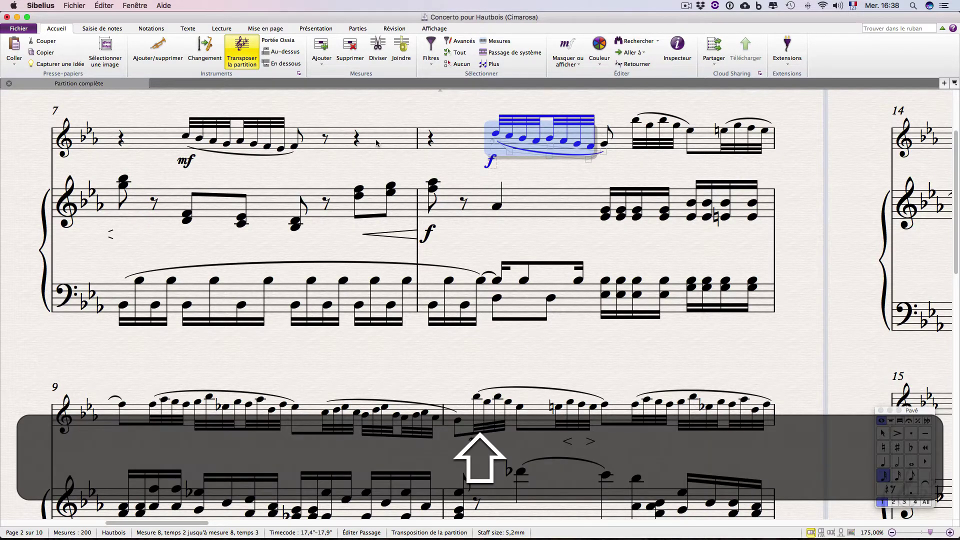
{"action": "left_click", "coordinate": [376, 144], "text": "shift"}
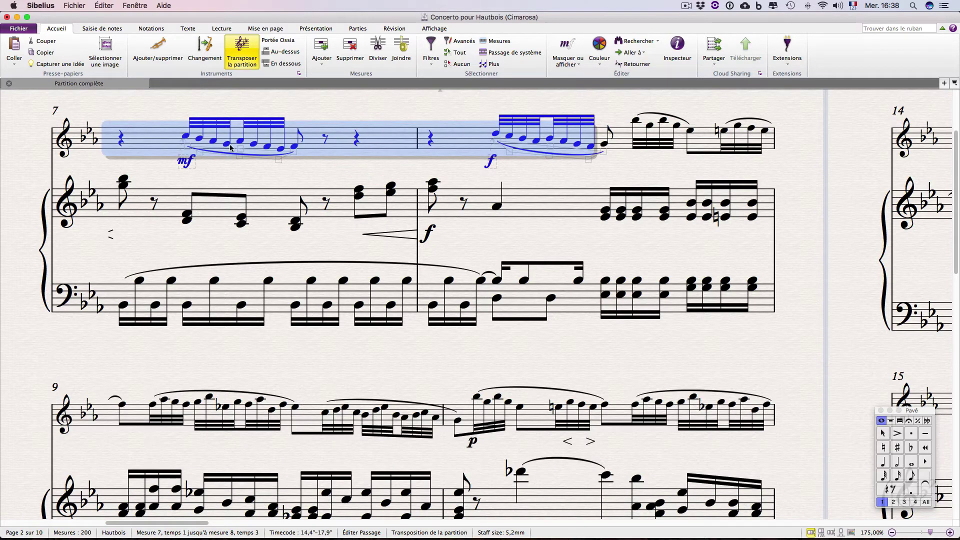
{"action": "left_click", "coordinate": [226, 170]}
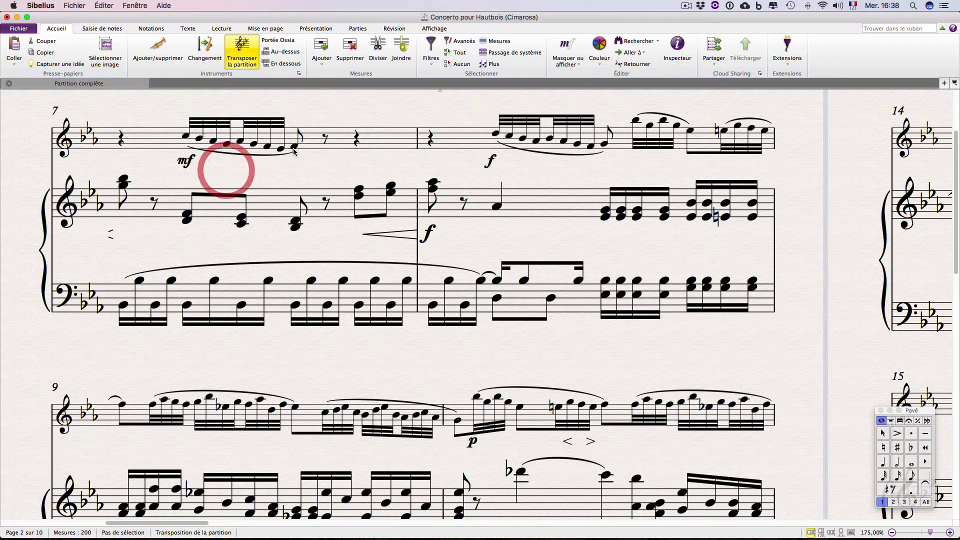
Step: Select the passage from the oboe's F4 in measure 7 to the end of measure 8, across all three staves
{"action": "left_click", "coordinate": [293, 147]}
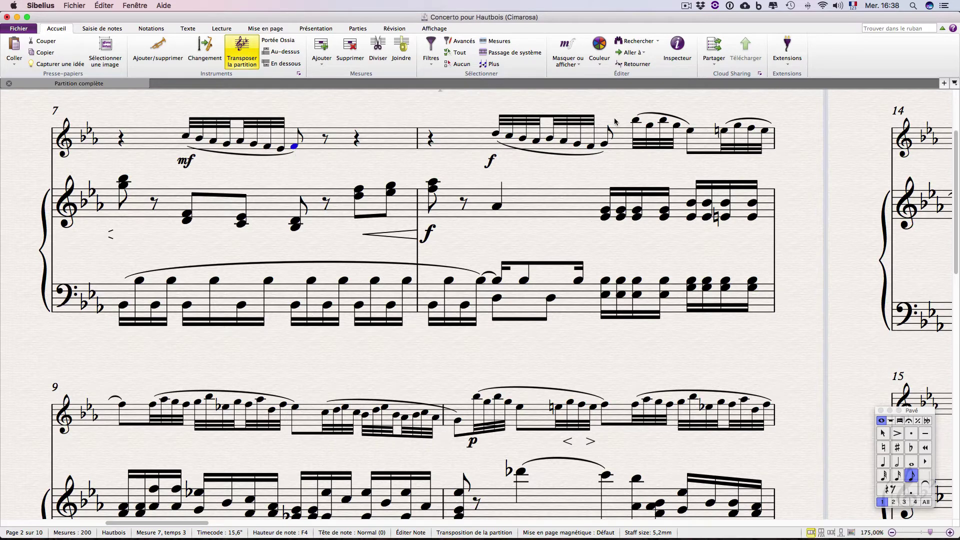
{"action": "key", "text": "shift"}
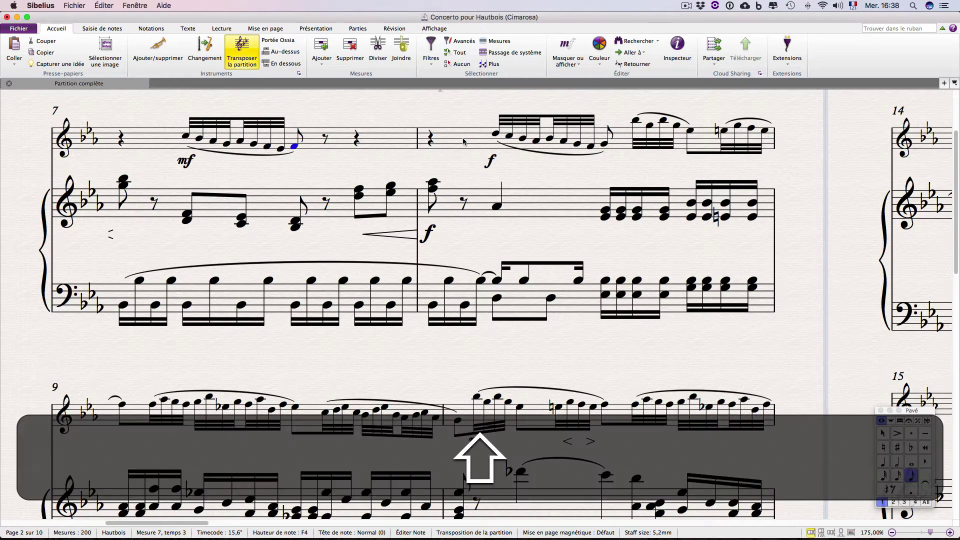
{"action": "left_click", "coordinate": [463, 142], "text": "shift"}
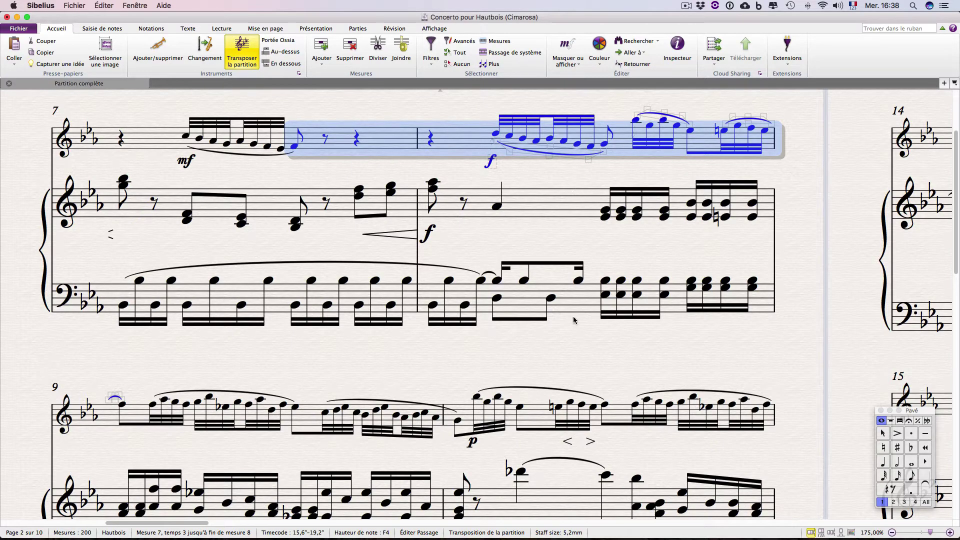
{"action": "key", "text": "shift"}
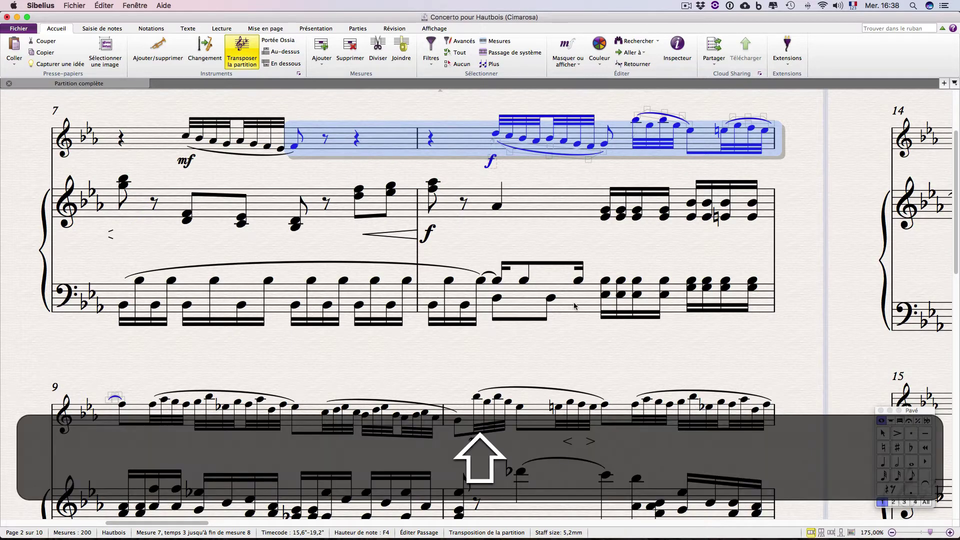
{"action": "left_click", "coordinate": [574, 305], "text": "shift"}
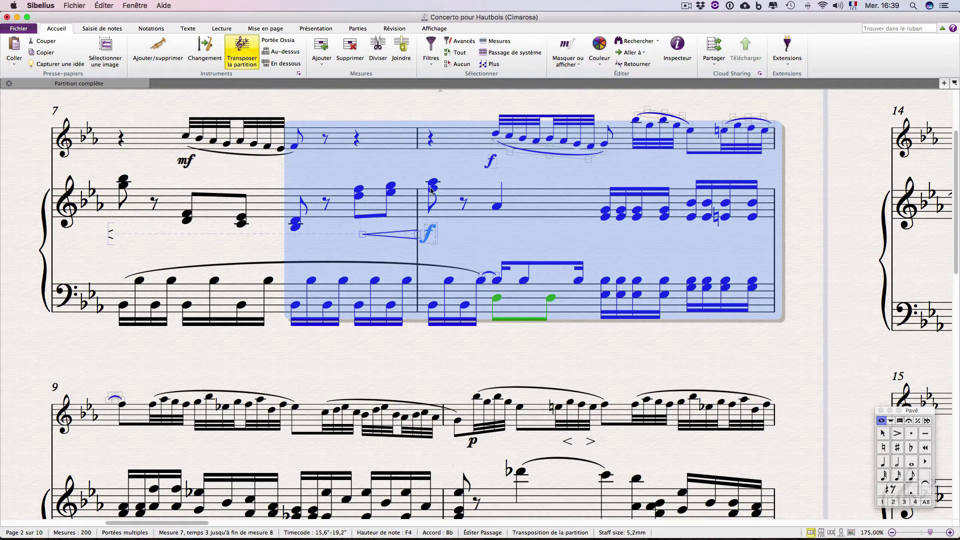
Step: Exclude the middle staff from the passage selection, add it back, and clear the selection
{"action": "left_click", "coordinate": [550, 206], "text": "super"}
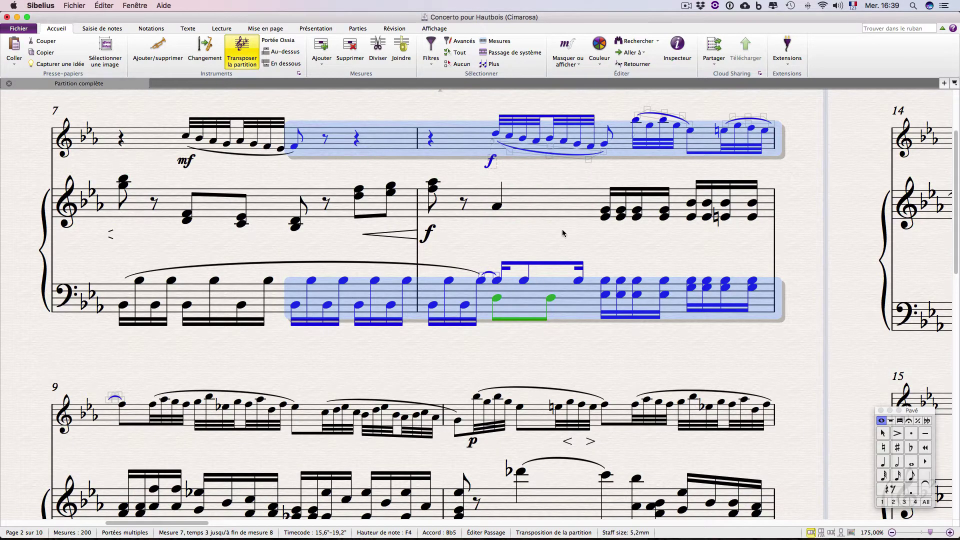
{"action": "left_click", "coordinate": [550, 202], "text": "super"}
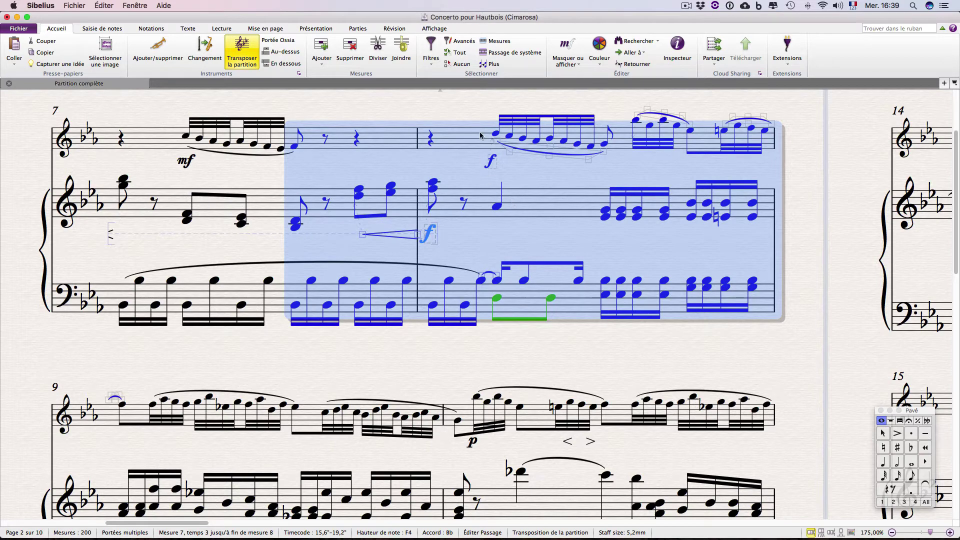
{"action": "scroll", "coordinate": [510, 162], "scroll_direction": "up", "scroll_amount": 2}
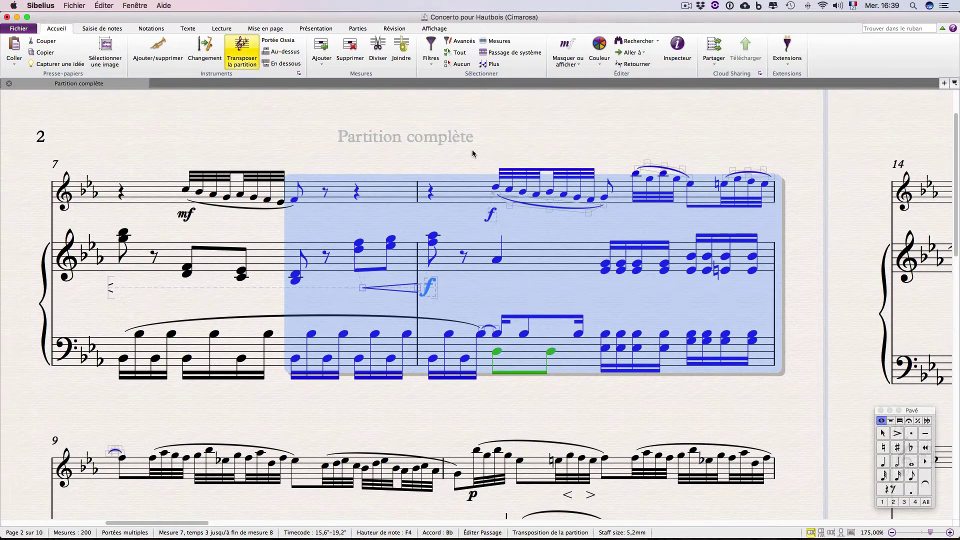
{"action": "left_click", "coordinate": [472, 151]}
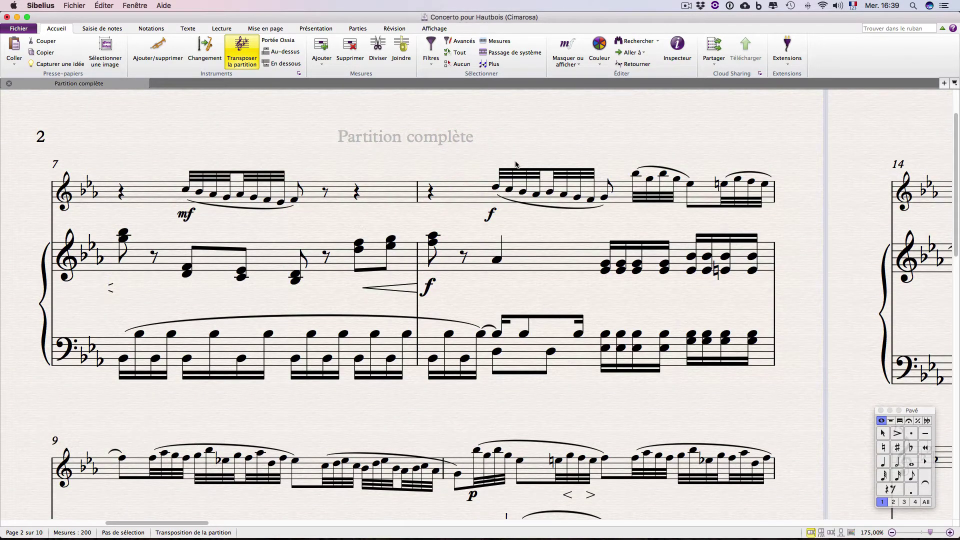
Step: Try deleting the whole of measure 8 as a system passage, and undo the deletion
{"action": "key", "text": "super"}
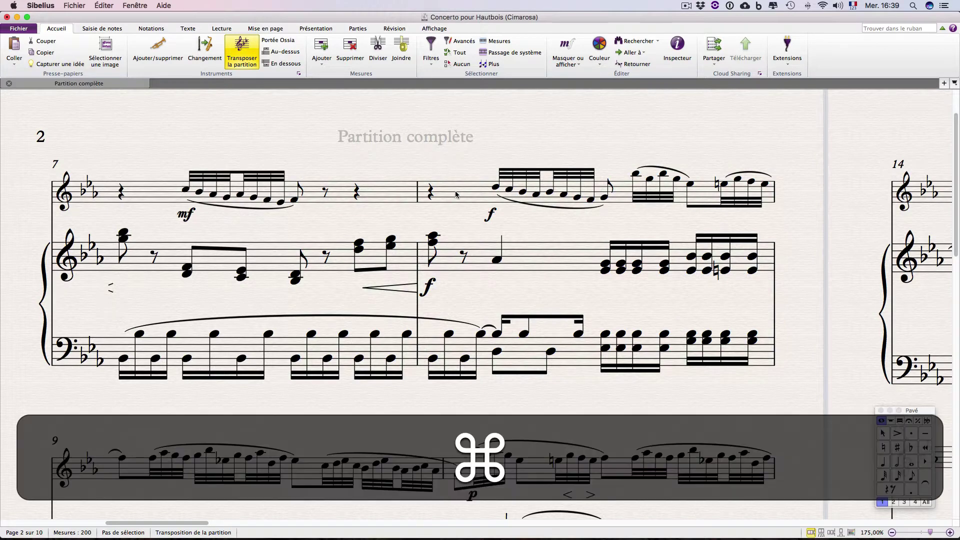
{"action": "left_click", "coordinate": [456, 195], "text": "super"}
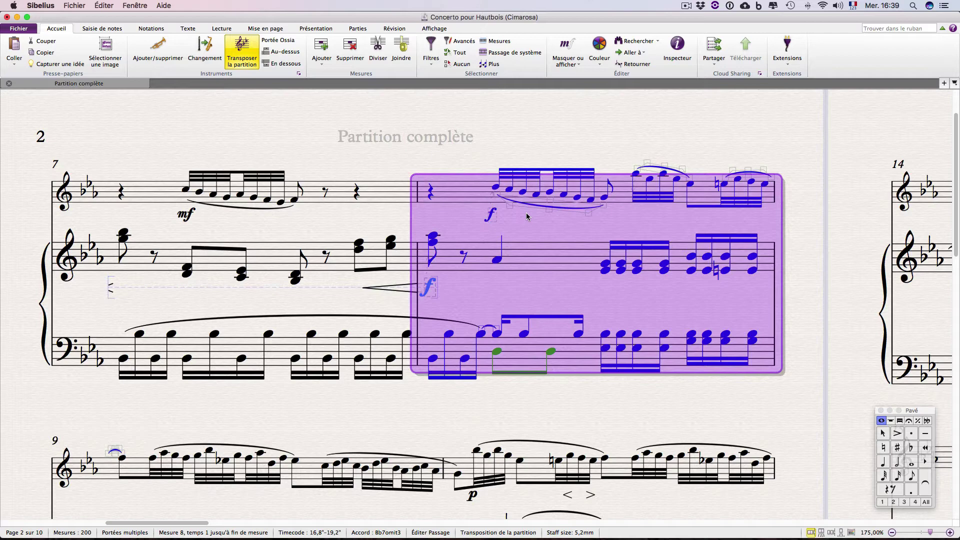
{"action": "scroll", "coordinate": [535, 218], "scroll_direction": "down", "scroll_amount": 3}
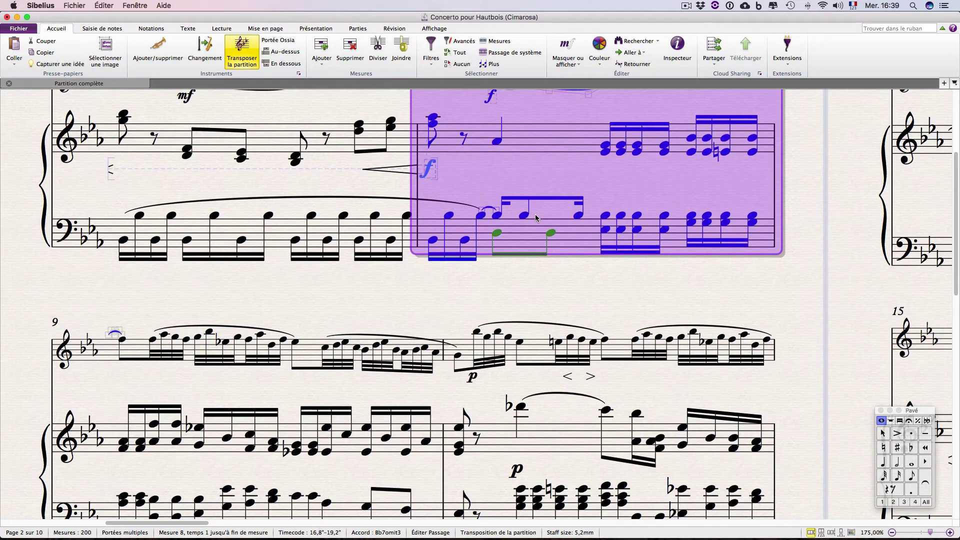
{"action": "key", "text": "BackSpace"}
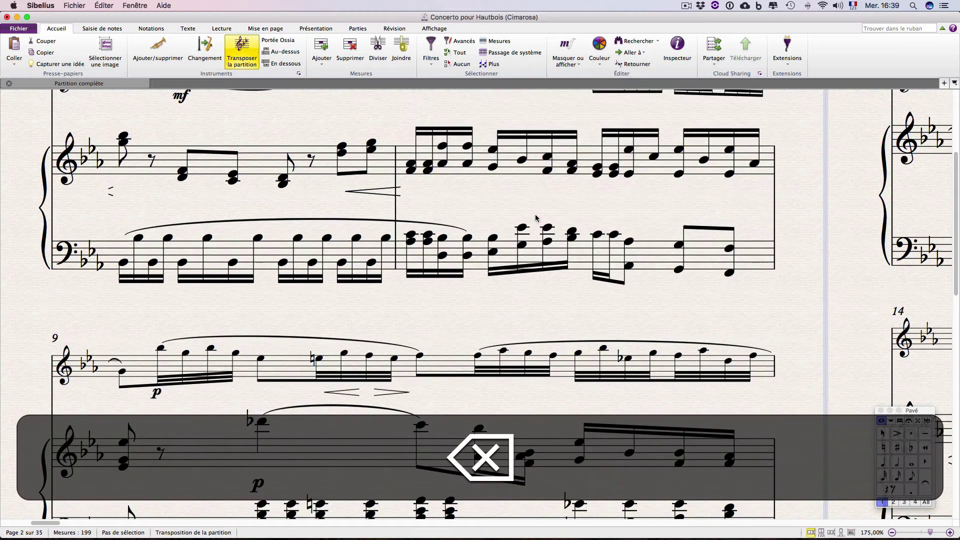
{"action": "scroll", "coordinate": [535, 218], "scroll_direction": "up", "scroll_amount": 3}
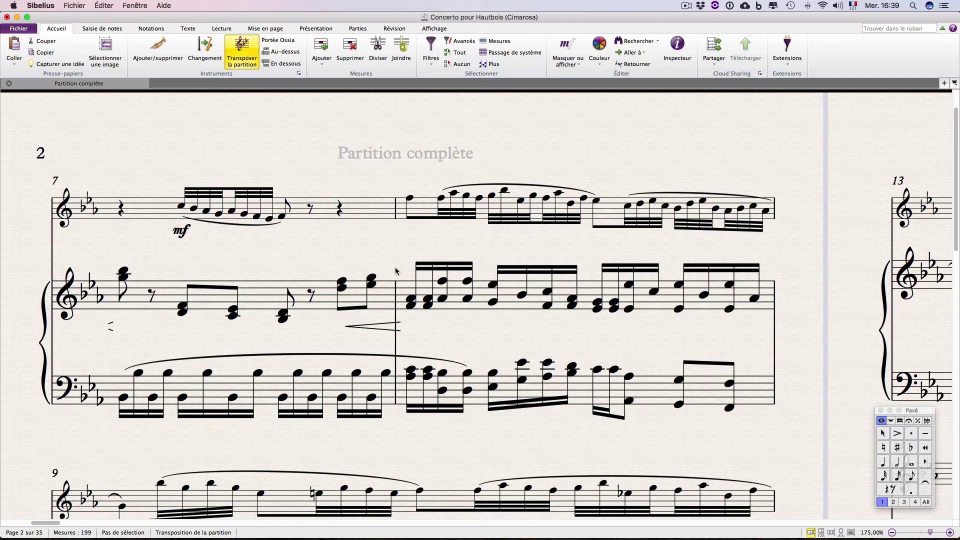
{"action": "key", "text": "super+z"}
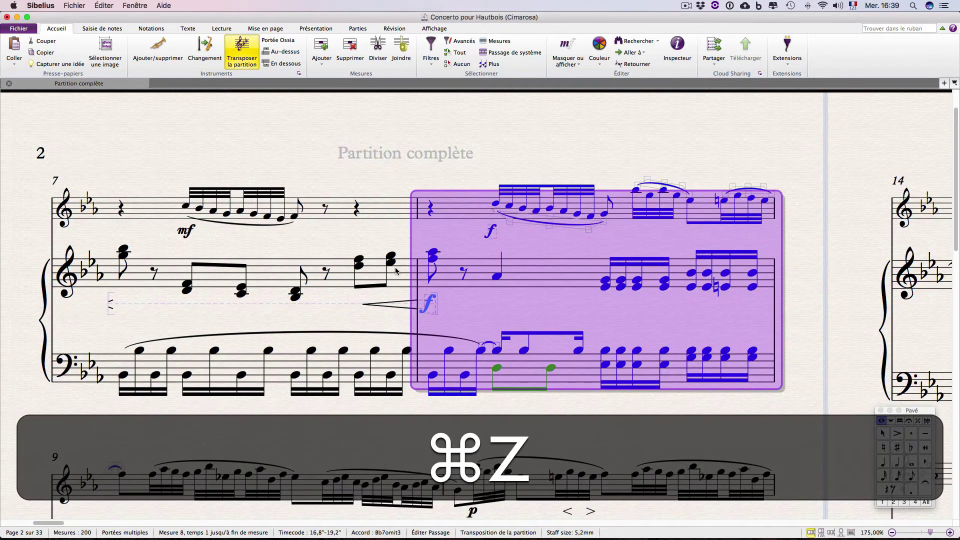
Step: Try deleting the contents of measure 8 as an ordinary passage across all three staves, and undo the deletion
{"action": "left_click", "coordinate": [484, 188]}
{"action": "left_click", "coordinate": [473, 209]}
{"action": "left_click", "coordinate": [570, 364], "text": "shift"}
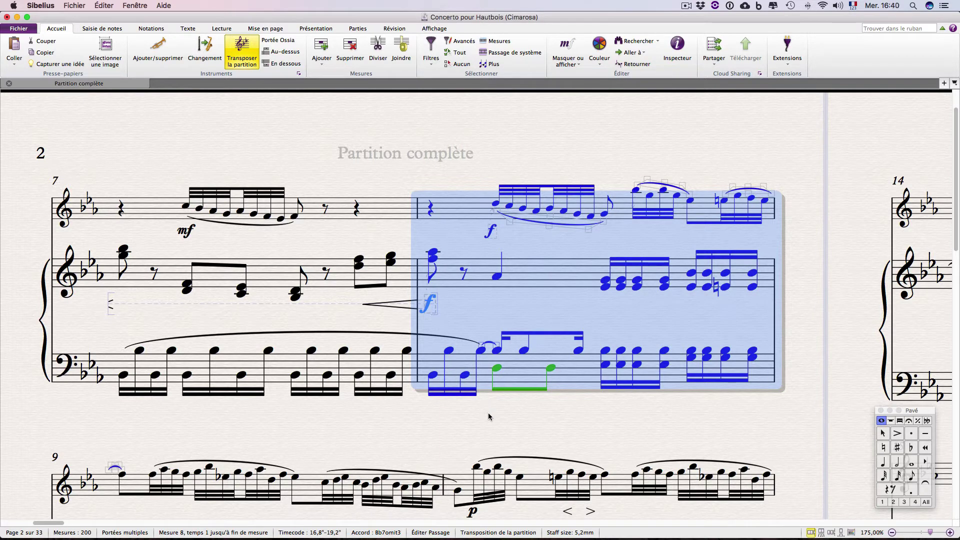
{"action": "key", "text": "BackSpace"}
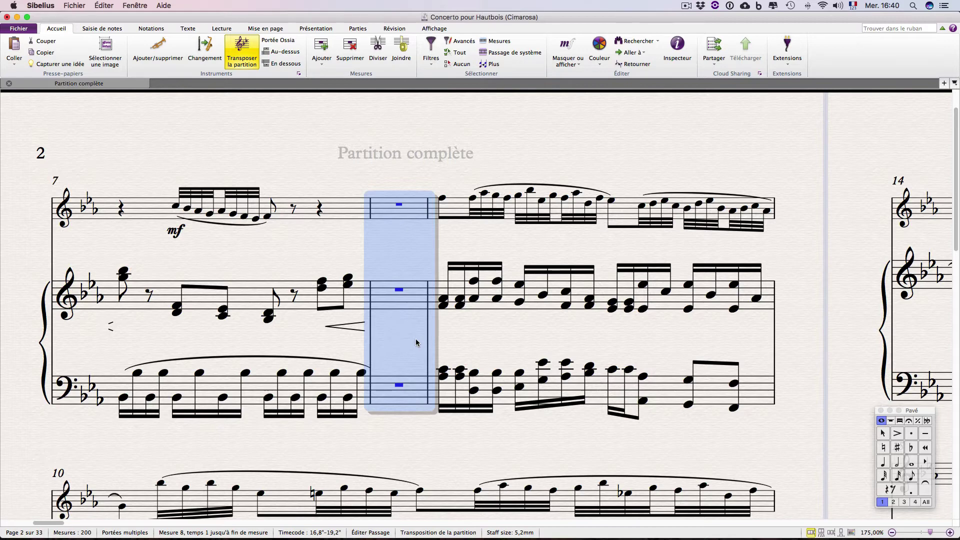
{"action": "key", "text": "super+z"}
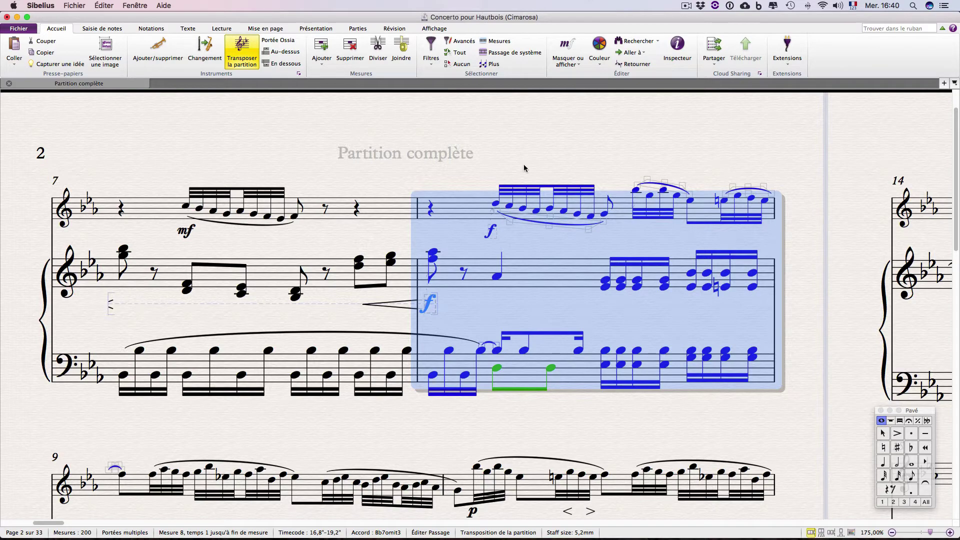
{"action": "left_click_drag", "start_coordinate": [524, 168], "coordinate": [523, 170]}
{"action": "left_click", "coordinate": [479, 177]}
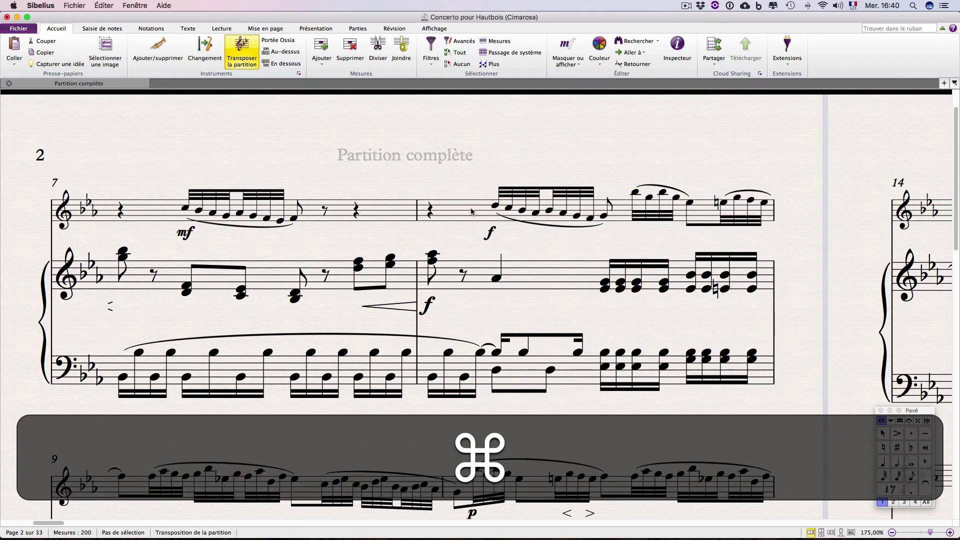
Step: Select measure 8 as a system passage, extend it back to beat 1.5 of measure 7, and clear the selection
{"action": "left_click", "coordinate": [470, 209], "text": "super"}
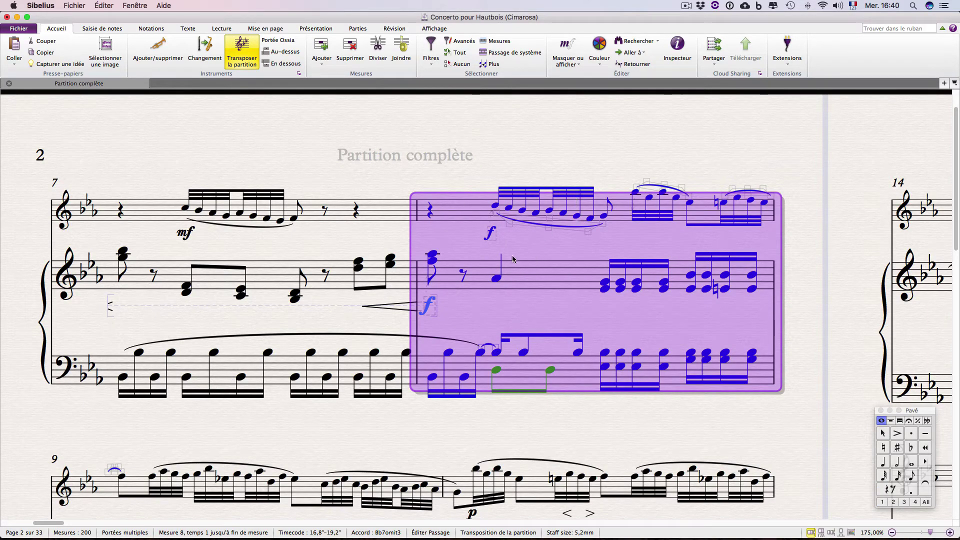
{"action": "left_click", "coordinate": [356, 261], "text": "shift"}
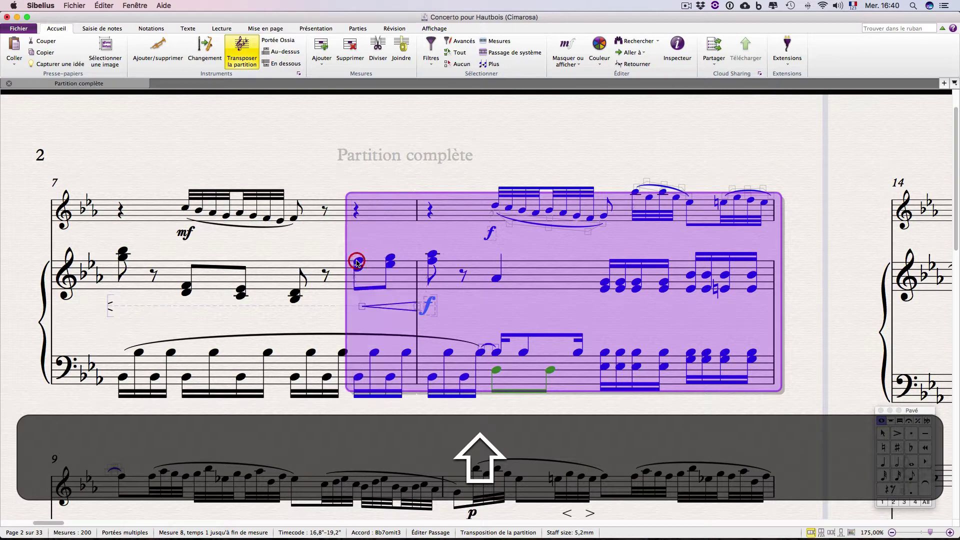
{"action": "left_click", "coordinate": [296, 222], "text": "shift"}
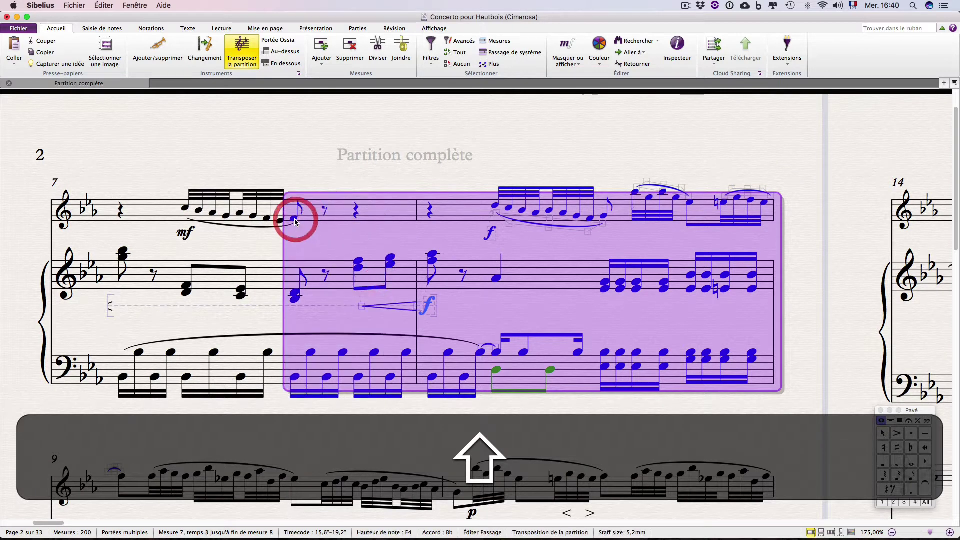
{"action": "left_click", "coordinate": [184, 209], "text": "shift"}
{"action": "left_click", "coordinate": [155, 376], "text": "shift"}
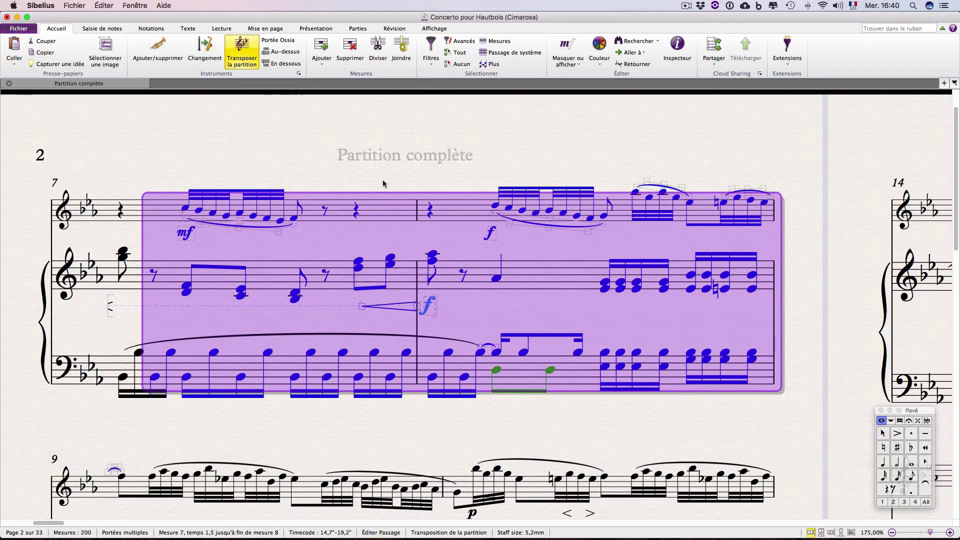
{"action": "left_click", "coordinate": [383, 179]}
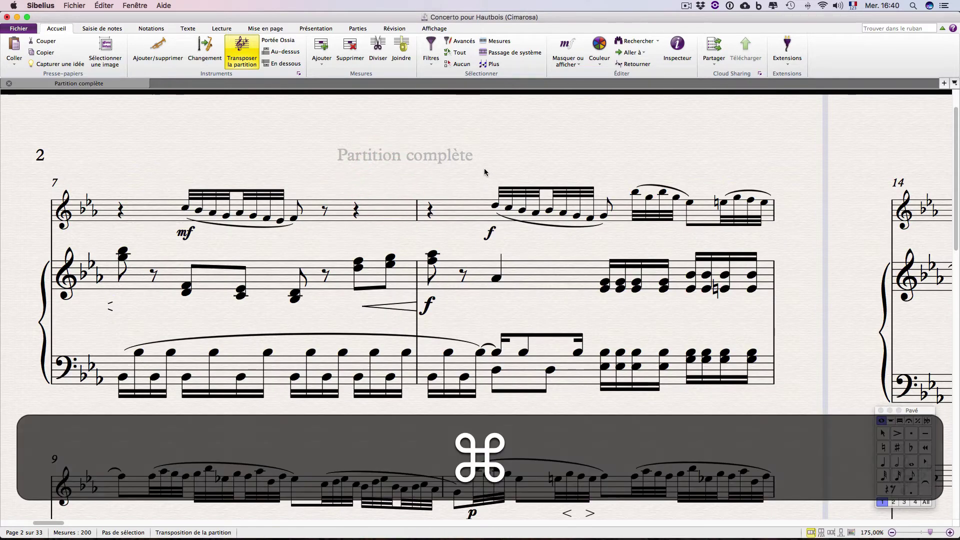
Step: Marquee-select the oboe staff's notes in measure 8 and clear the selection
{"action": "left_click_drag", "start_coordinate": [484, 170], "coordinate": [773, 236]}
{"action": "left_click", "coordinate": [697, 163]}
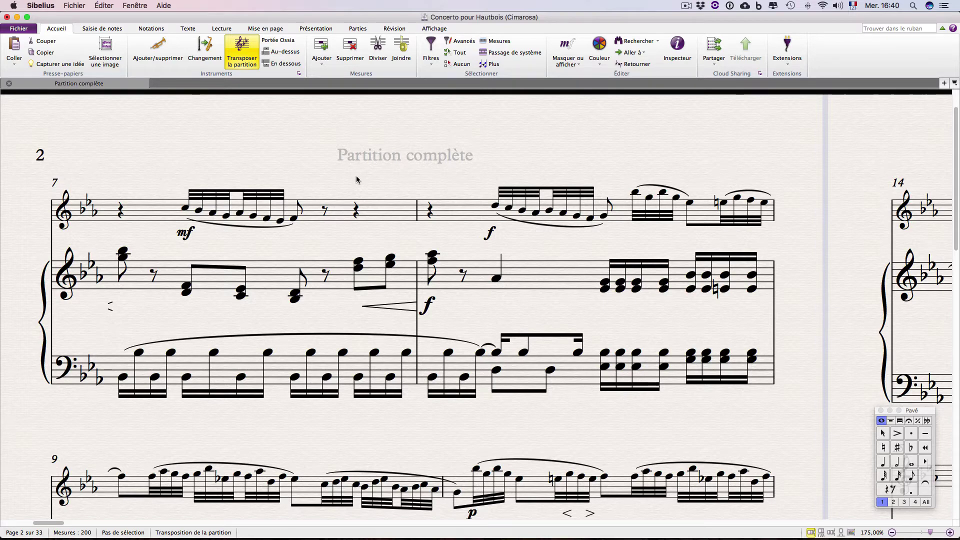
Step: Select the oboe's passage in measure 7 from the C5 on beat 2 through the final eighth-note F4
{"action": "key", "text": "Tab"}
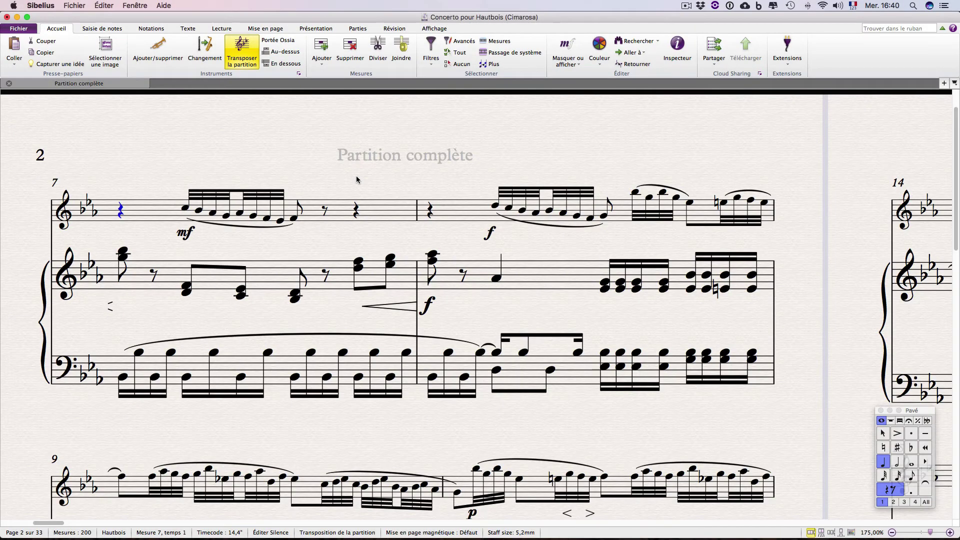
{"action": "key", "text": "Right"}
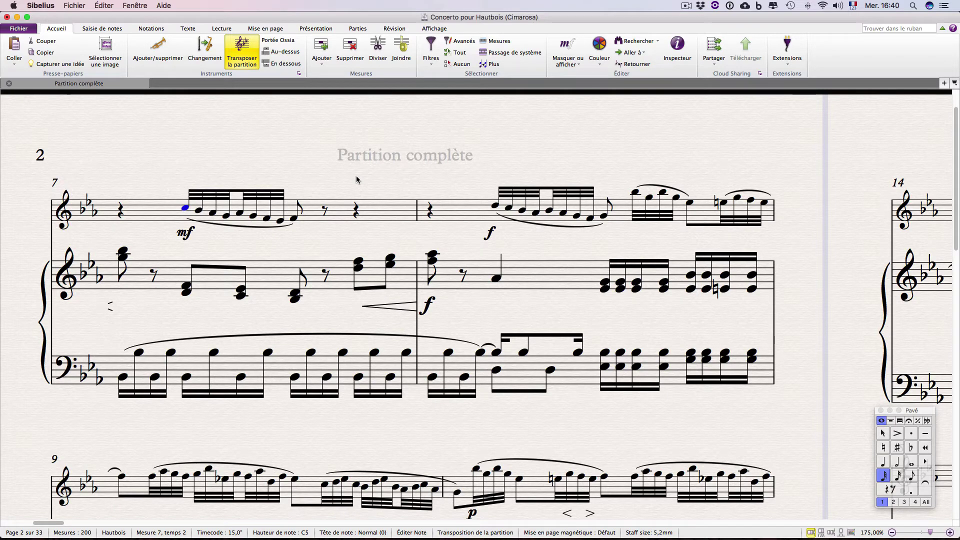
{"action": "key", "text": "shift+Right"}
{"action": "key", "text": "shift+Right"}
{"action": "key", "text": "shift+Right"}
{"action": "key", "text": "shift+Right"}
{"action": "key", "text": "shift+Right"}
{"action": "key", "text": "shift+Right"}
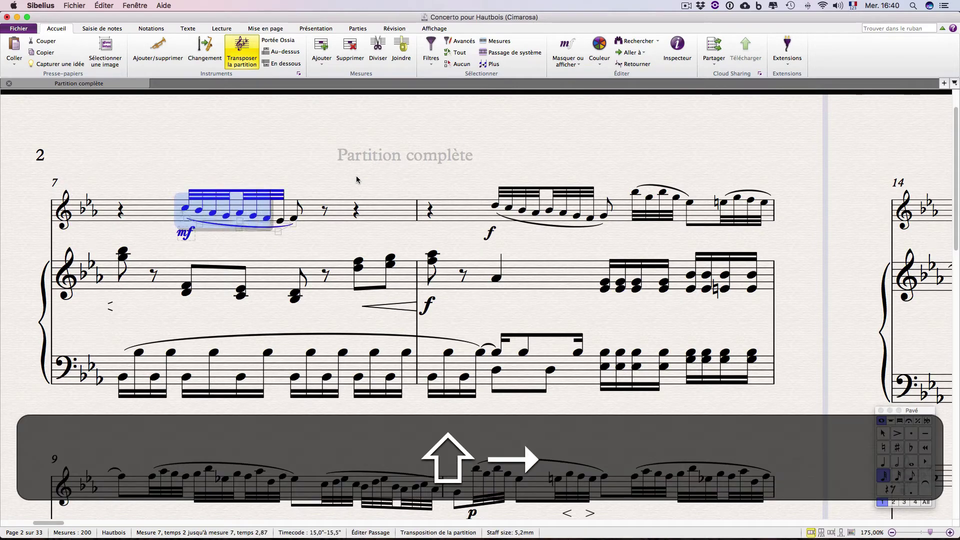
{"action": "key", "text": "shift+Right"}
{"action": "key", "text": "shift+Right"}
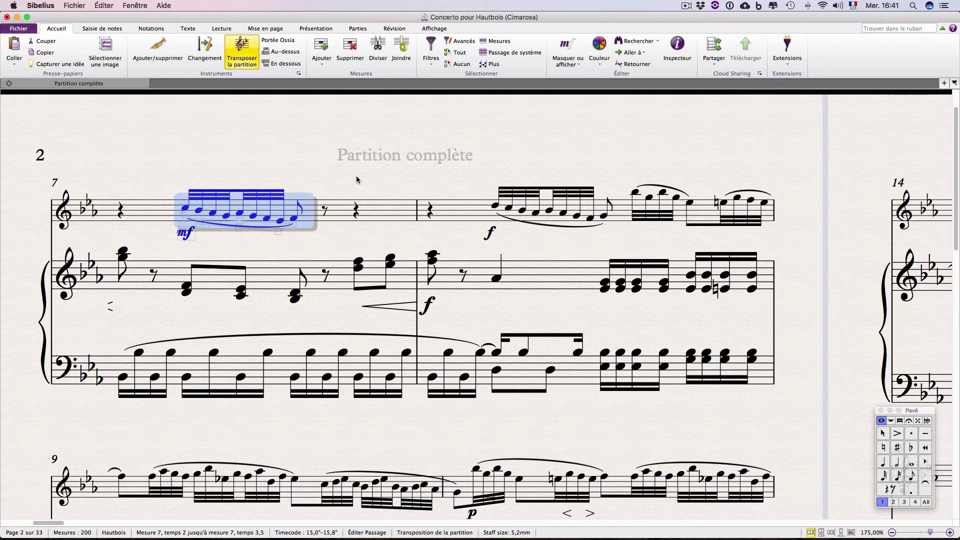
Step: Extend the oboe passage back to beat 1 of measure 7, and step back through the selection history until it spans beats 2 to 3
{"action": "key", "text": "shift+Left"}
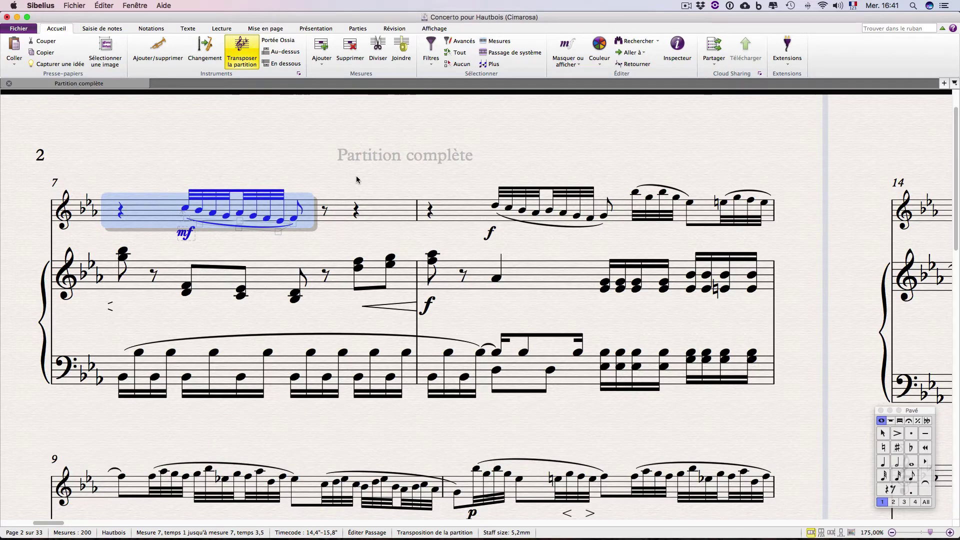
{"action": "key", "text": "super"}
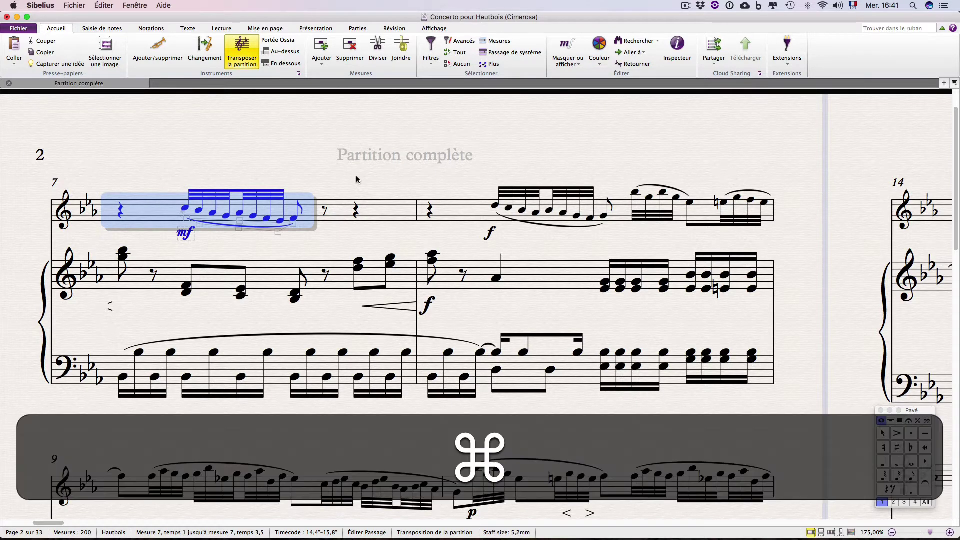
{"action": "key", "text": "super+z"}
{"action": "key", "text": "super+z"}
{"action": "key", "text": "super+z"}
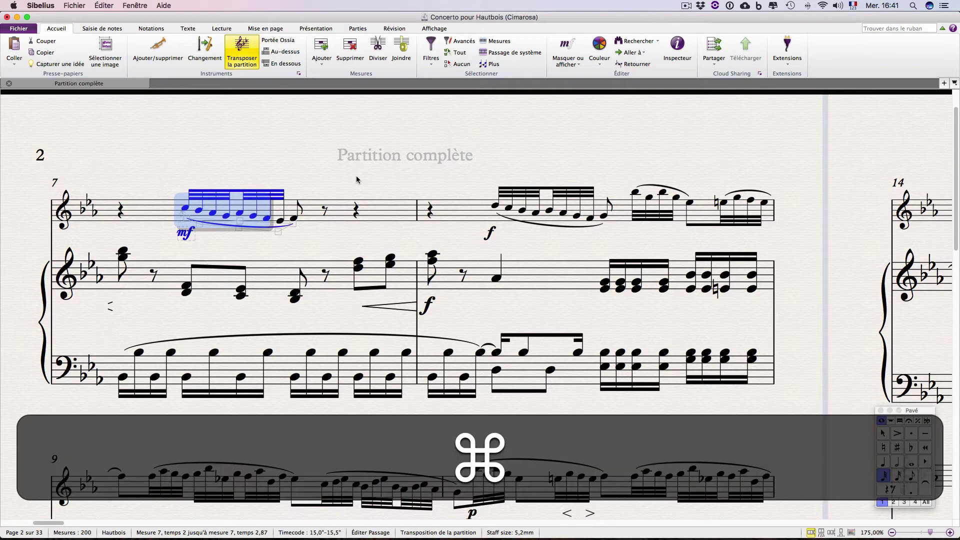
{"action": "key", "text": "super+y"}
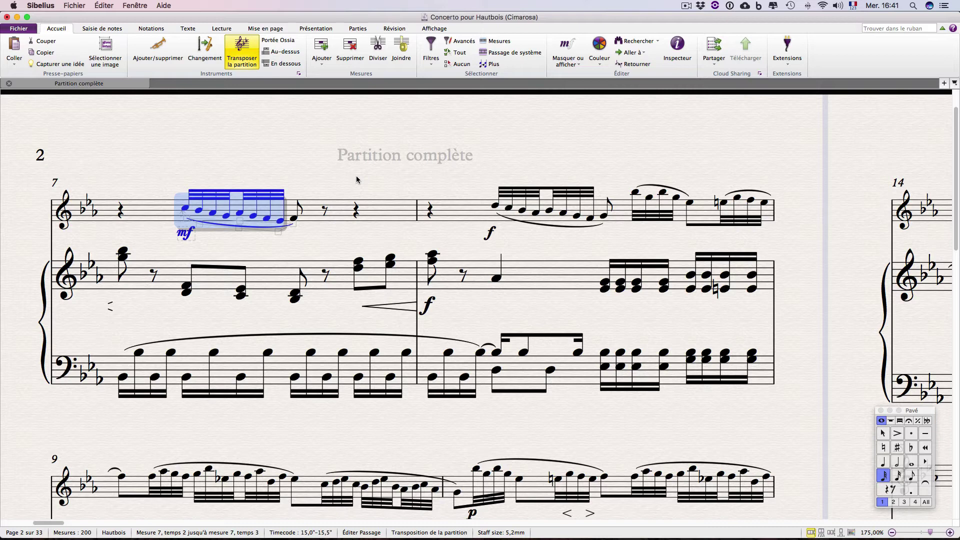
Step: Extend the oboe passage from beat 2 of measure 7 measure by measure through the end of measure 9
{"action": "key", "text": "shift"}
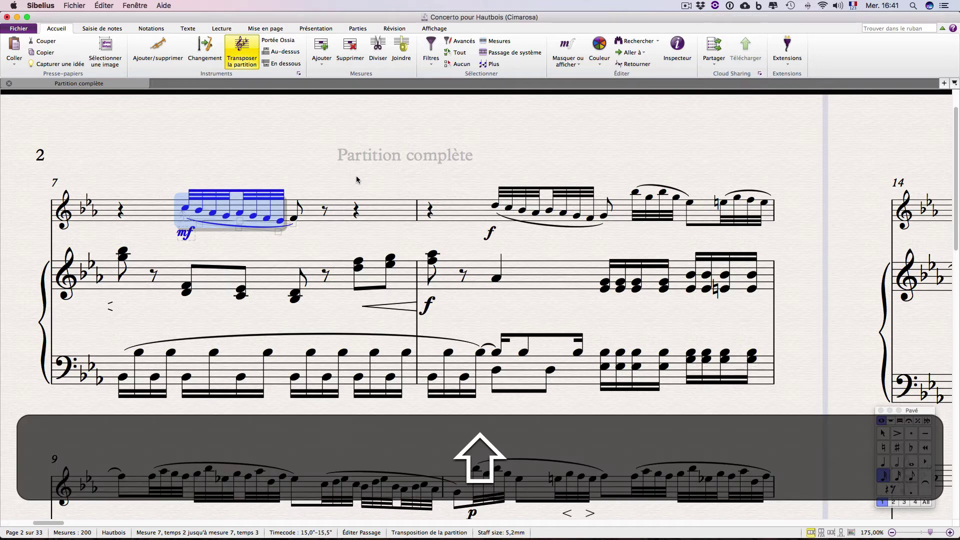
{"action": "key", "text": "super"}
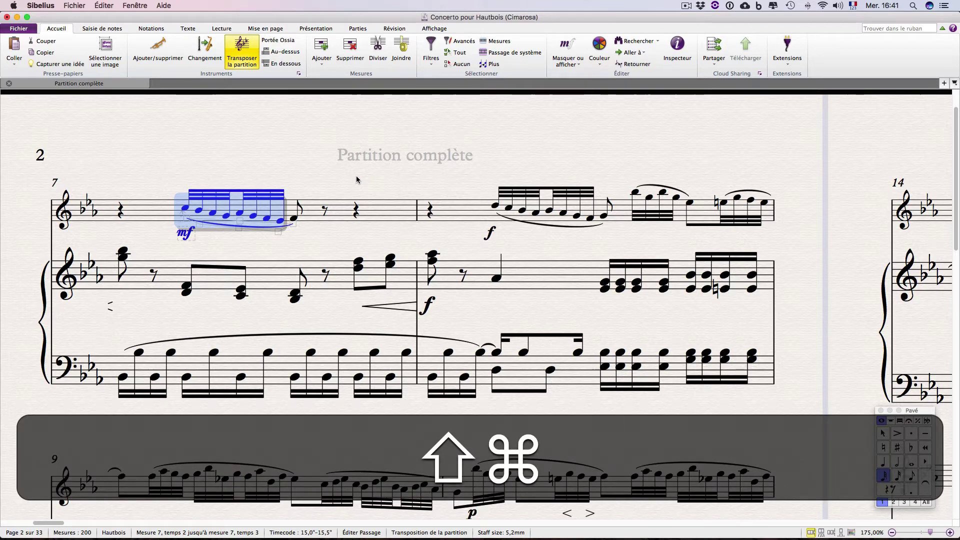
{"action": "key", "text": "shift+super+Right"}
{"action": "key", "text": "shift+super+Right"}
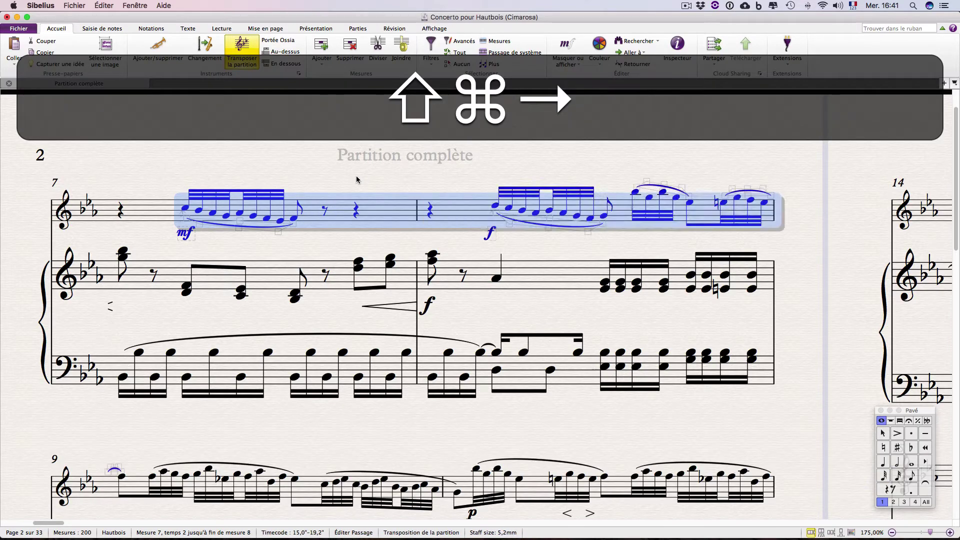
{"action": "key", "text": "shift+super+Right"}
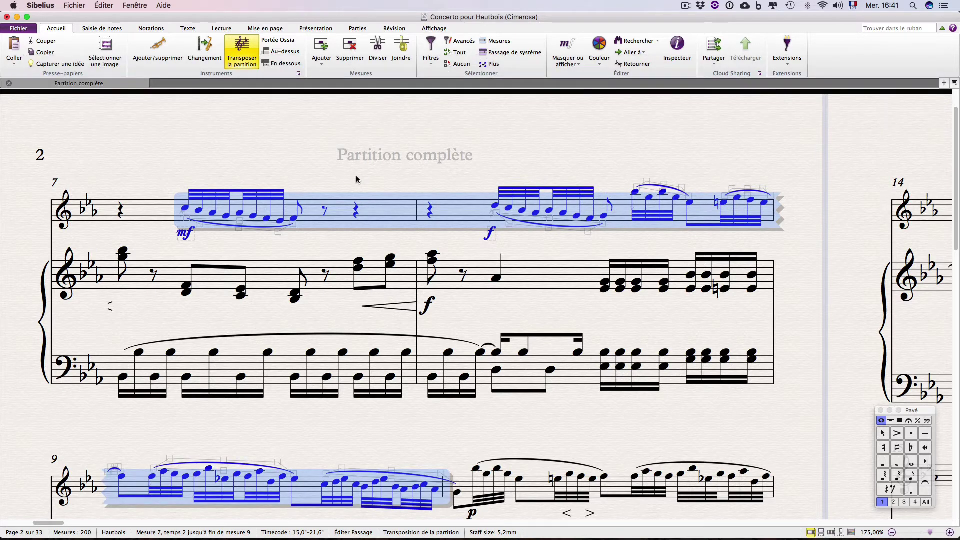
Step: Select the oboe's rest on beat 1 of measure 7 and extend the passage to the end of that measure
{"action": "key", "text": "Left"}
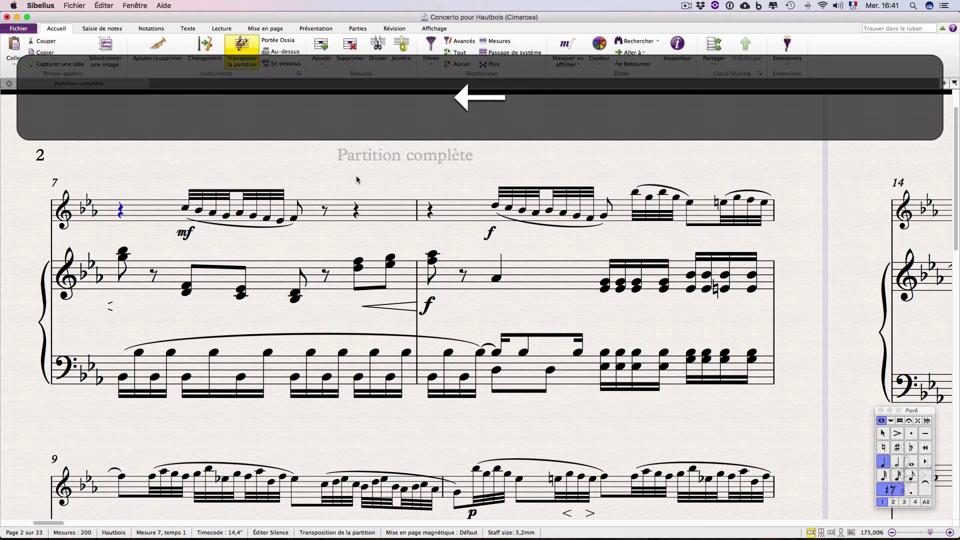
{"action": "key", "text": "Right"}
{"action": "key", "text": "Left"}
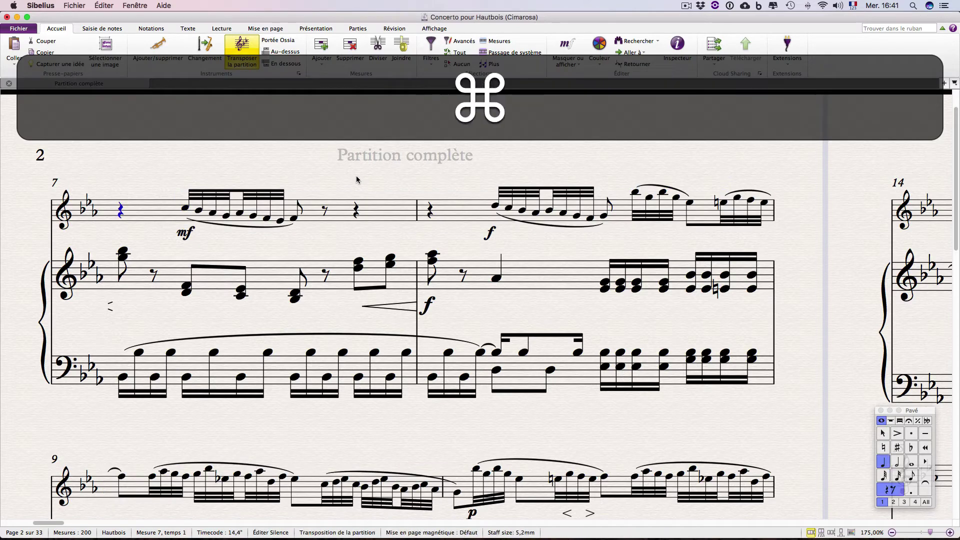
{"action": "key", "text": "shift+super+Right"}
{"action": "key", "text": "shift+super+Right"}
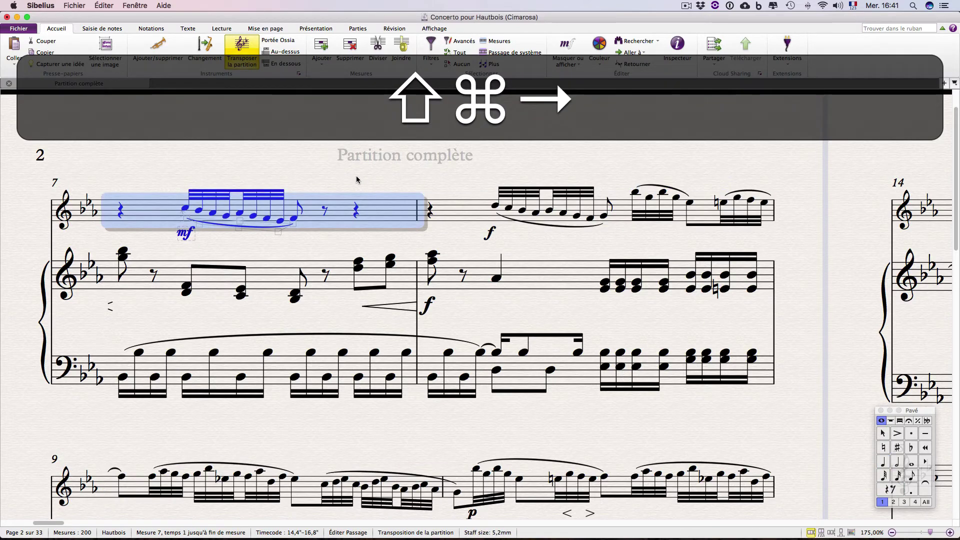
Step: Jump the oboe selection forward to the first note of measure 10 and back to the first note of measure 9
{"action": "key", "text": "super+Right"}
{"action": "key", "text": "super+Right"}
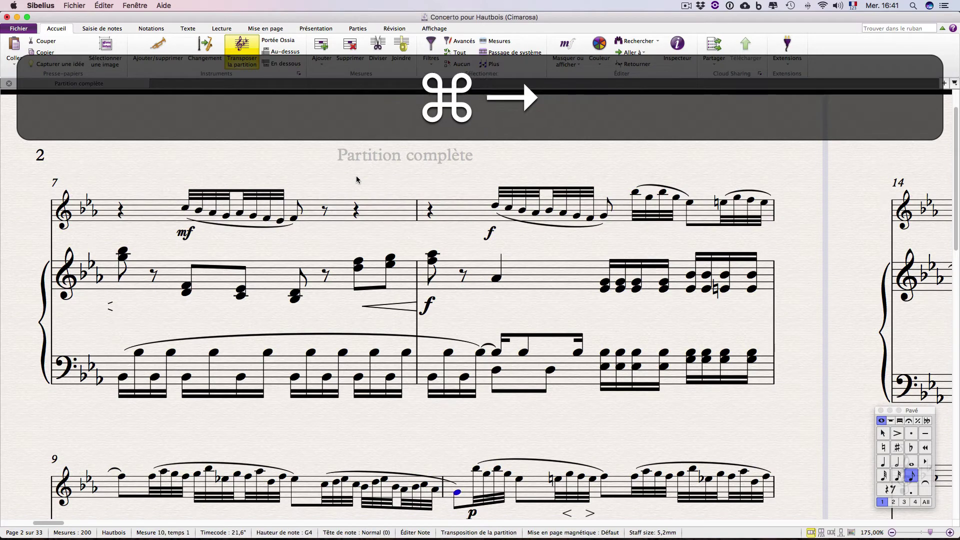
{"action": "key", "text": "super+Left"}
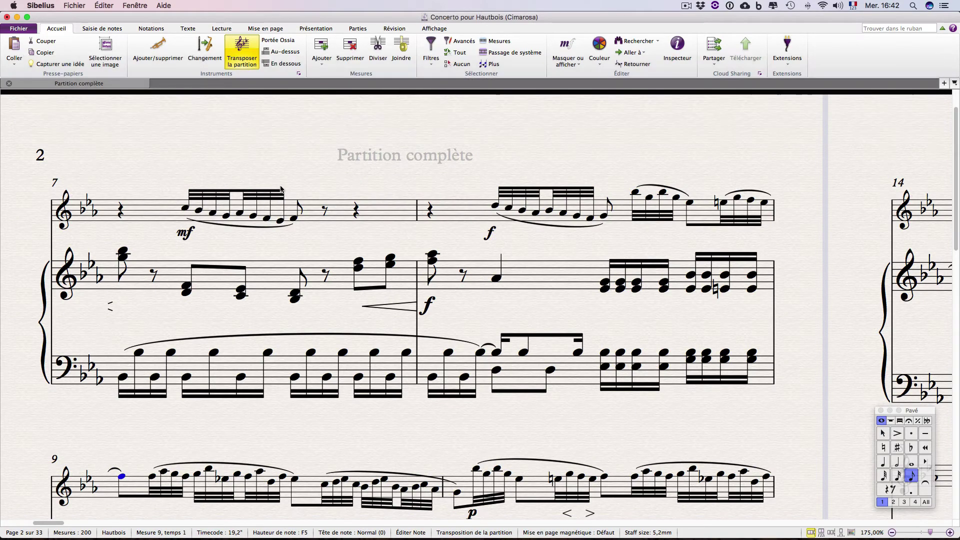
Step: Select the oboe's measure 11 as a passage and extend it back measure by measure to the start of measure 9
{"action": "scroll", "coordinate": [280, 188], "scroll_direction": "down", "scroll_amount": 10}
{"action": "scroll", "coordinate": [280, 189], "scroll_direction": "up", "scroll_amount": 3}
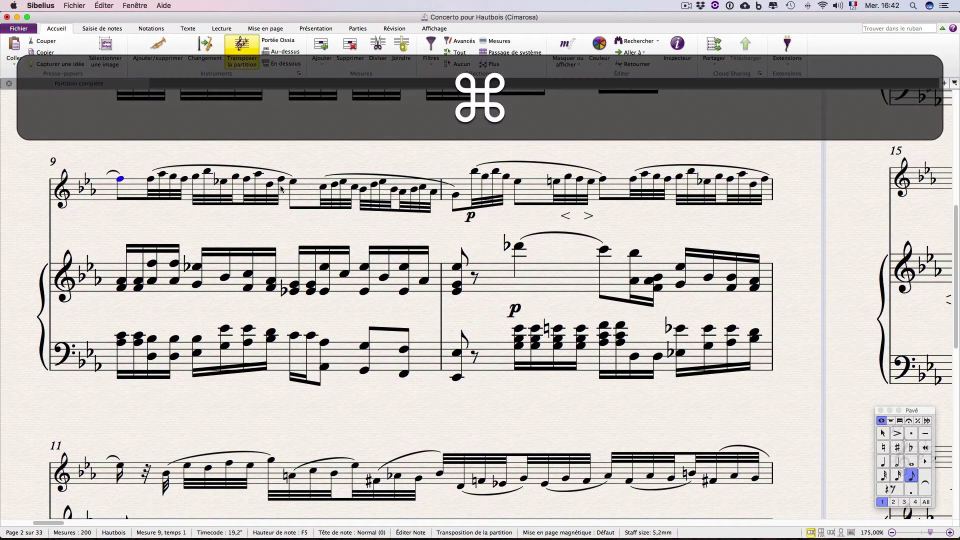
{"action": "key", "text": "super+Right"}
{"action": "key", "text": "shift+super+Right"}
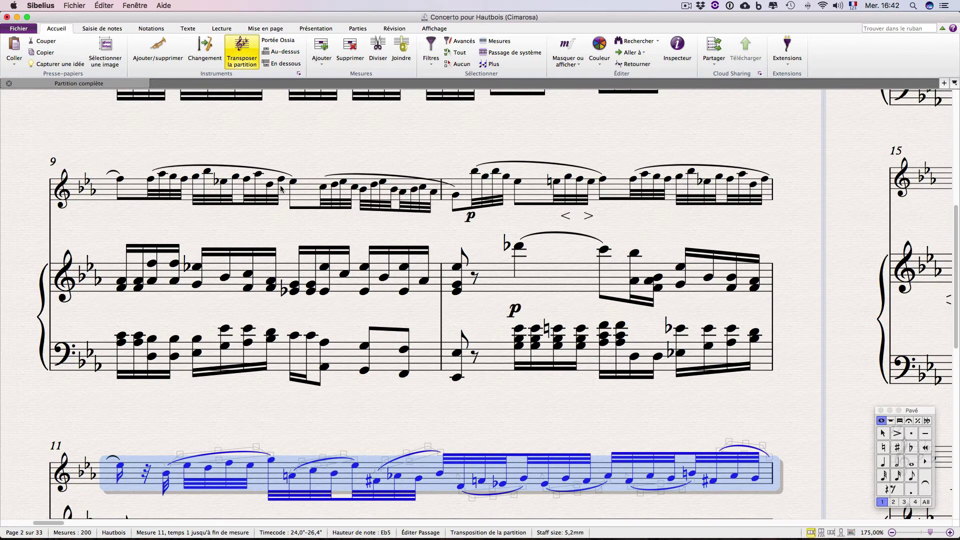
{"action": "key", "text": "shift+super+Left"}
{"action": "key", "text": "shift+super+Left"}
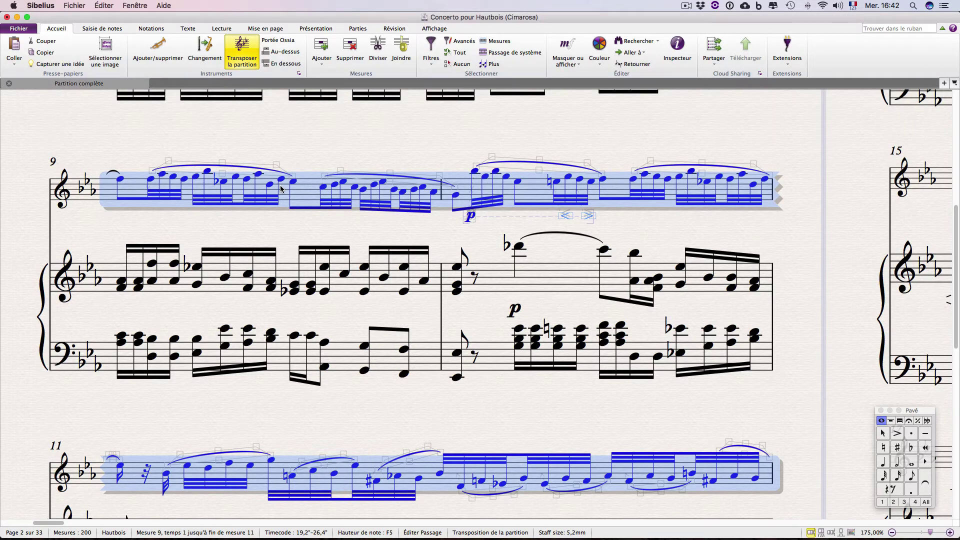
Step: Convert the oboe passage in measures 9 to 11 into a system passage and clear the selection
{"action": "key", "text": "alt+shift+a"}
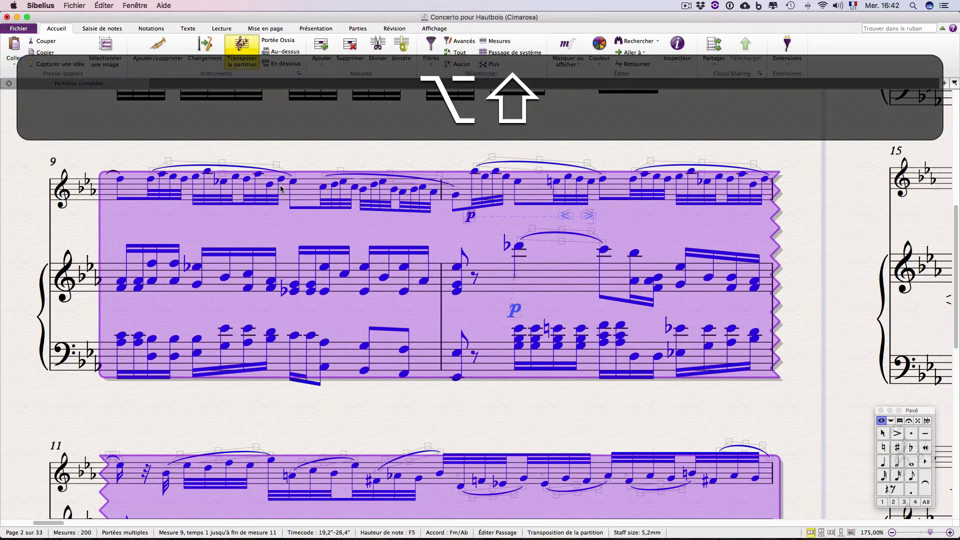
{"action": "key", "text": "alt+shift+a"}
{"action": "key", "text": "super+z"}
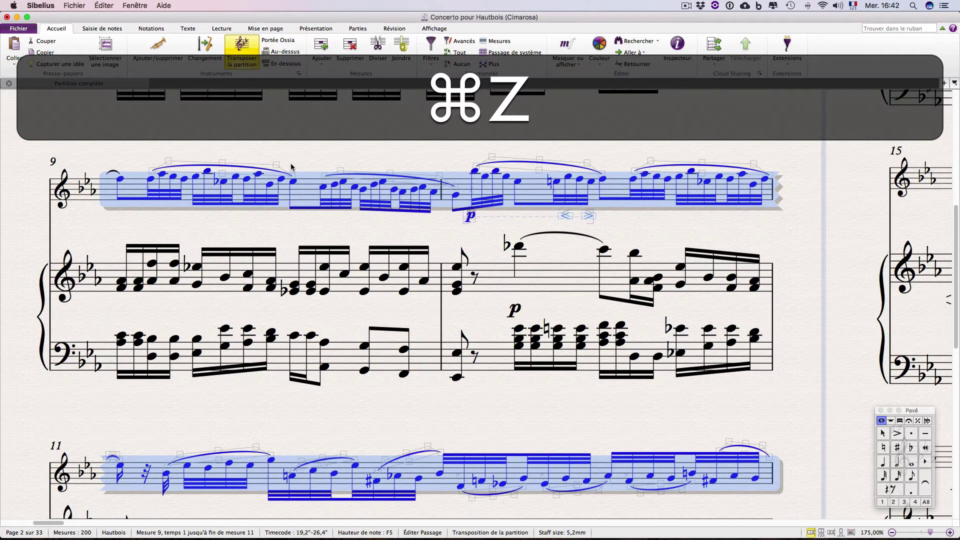
{"action": "key", "text": "alt+shift+a"}
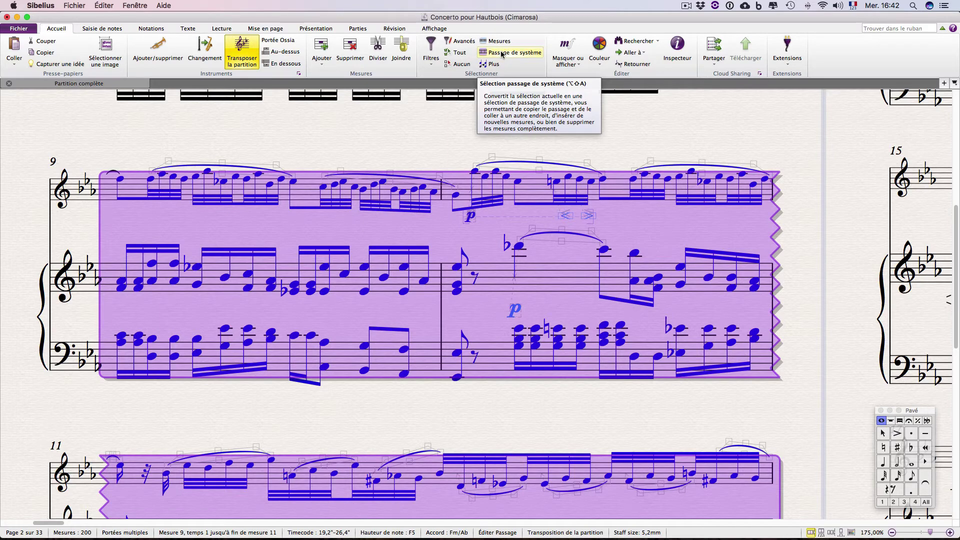
{"action": "left_click", "coordinate": [389, 125]}
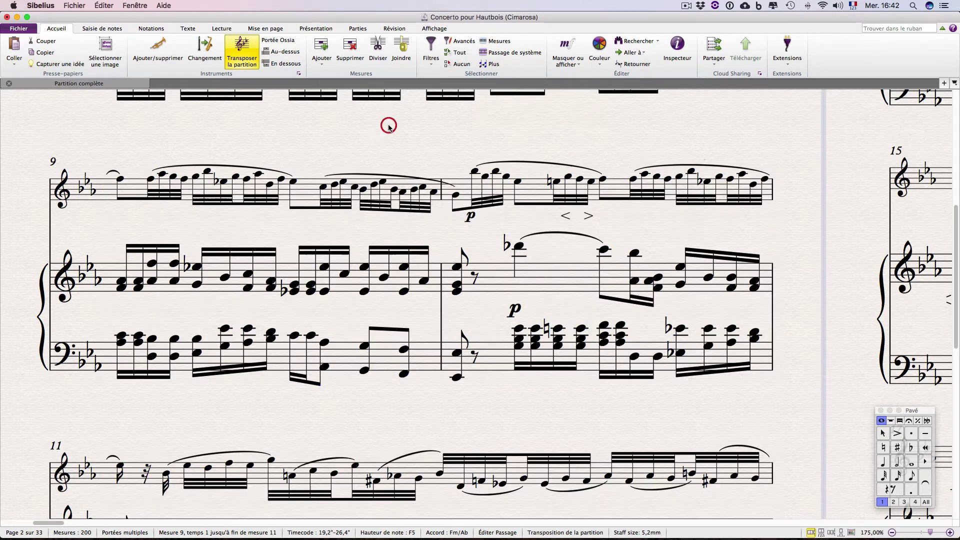
Step: Select all of measure 8 on the oboe staff as a single-staff passage
{"action": "scroll", "coordinate": [390, 128], "scroll_direction": "up", "scroll_amount": 5}
{"action": "scroll", "coordinate": [390, 128], "scroll_direction": "up", "scroll_amount": 3}
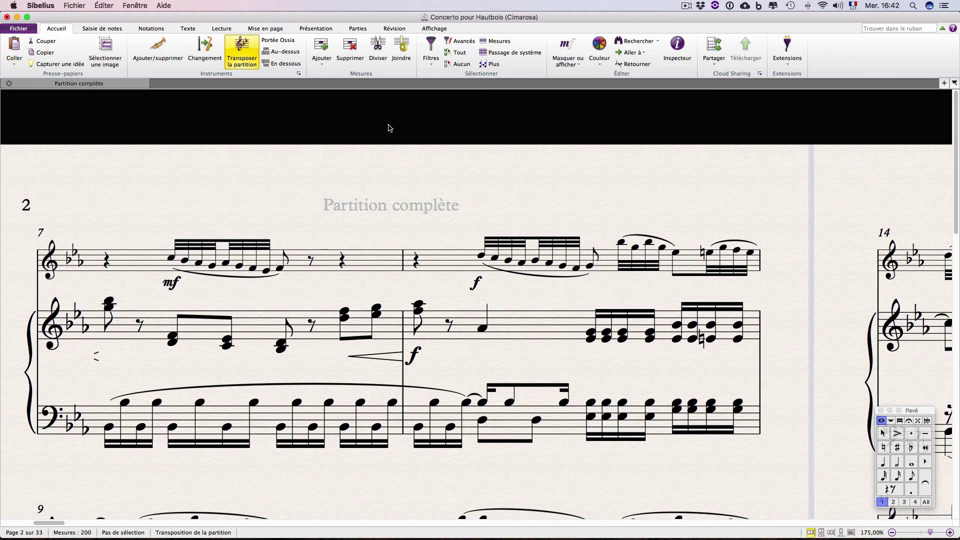
{"action": "scroll", "coordinate": [389, 128], "scroll_direction": "right", "scroll_amount": 2}
{"action": "scroll", "coordinate": [388, 128], "scroll_direction": "right", "scroll_amount": 1}
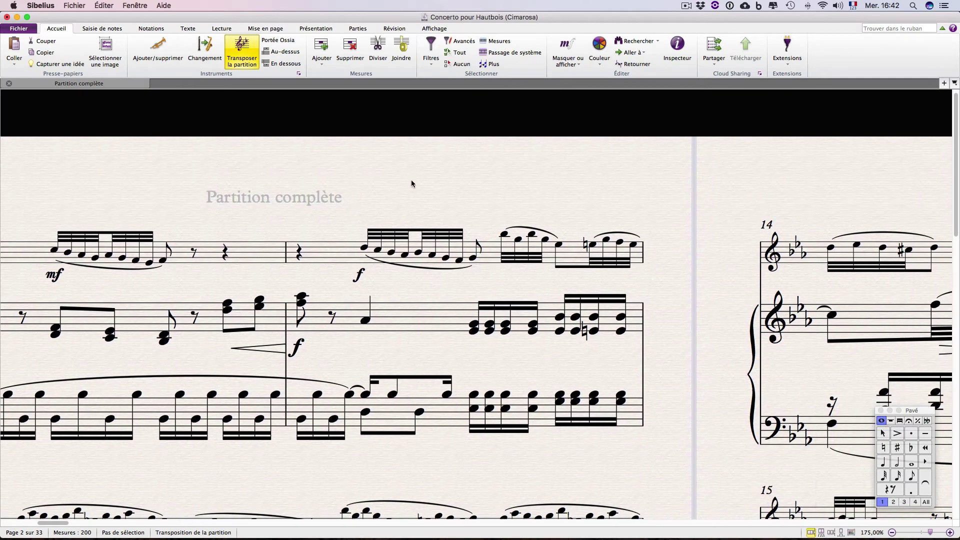
{"action": "left_click", "coordinate": [330, 263]}
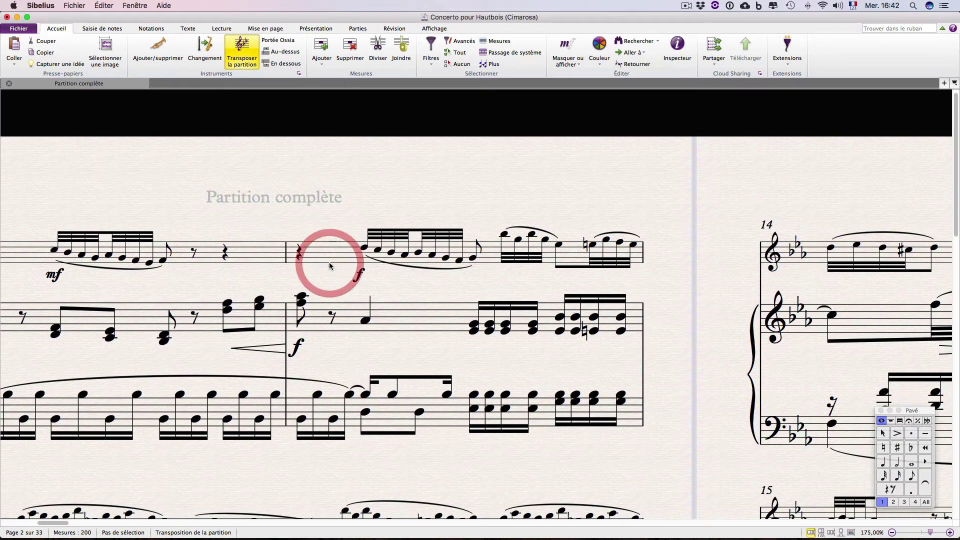
{"action": "left_click", "coordinate": [326, 273]}
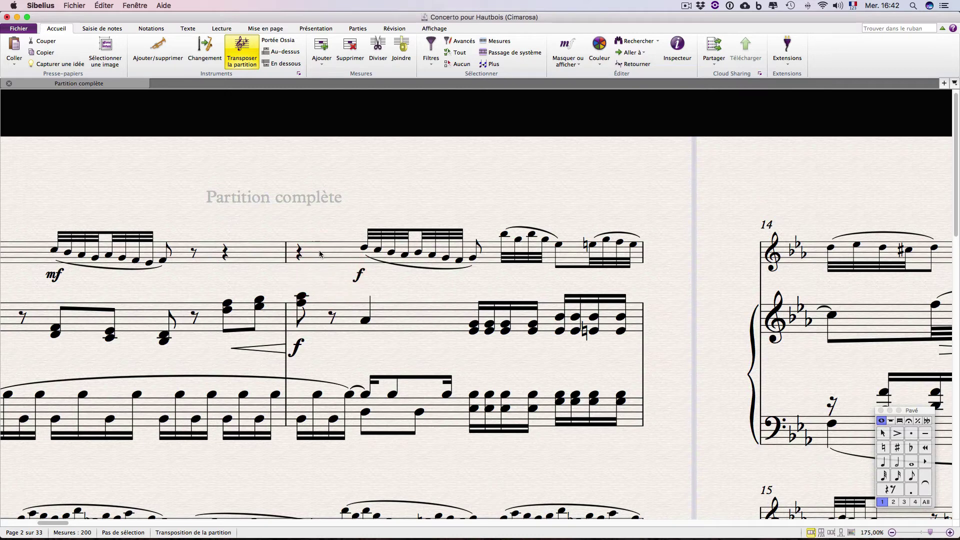
{"action": "left_click", "coordinate": [320, 254]}
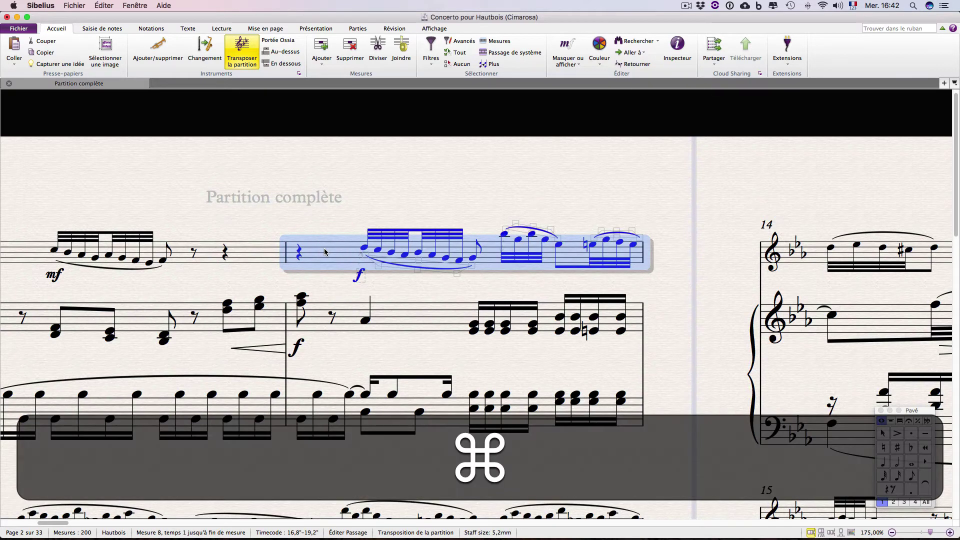
Step: Select the oboe staff from measure 8 to the end of the score without converting to a system selection, and clear the selection
{"action": "key", "text": "super+minus"}
{"action": "key", "text": "super+minus"}
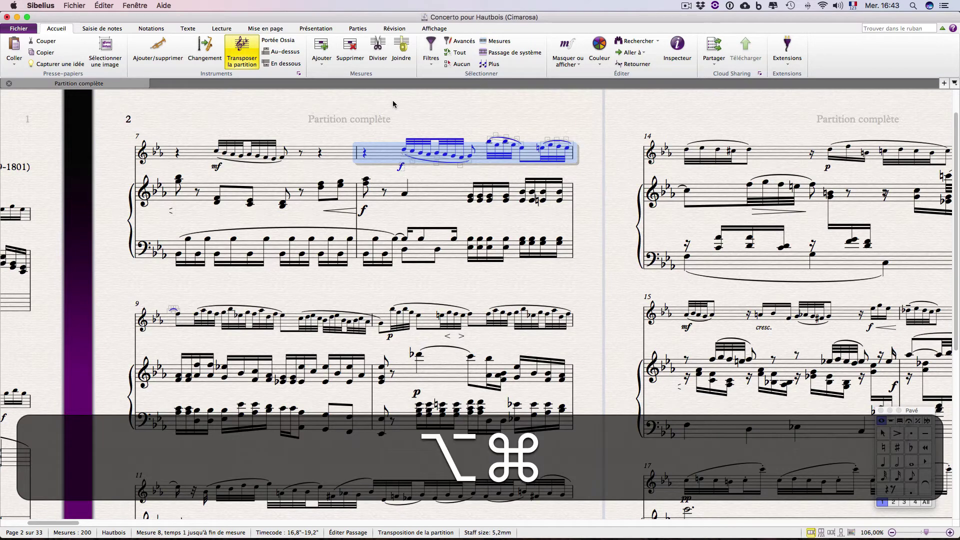
{"action": "key", "text": "alt+super+a"}
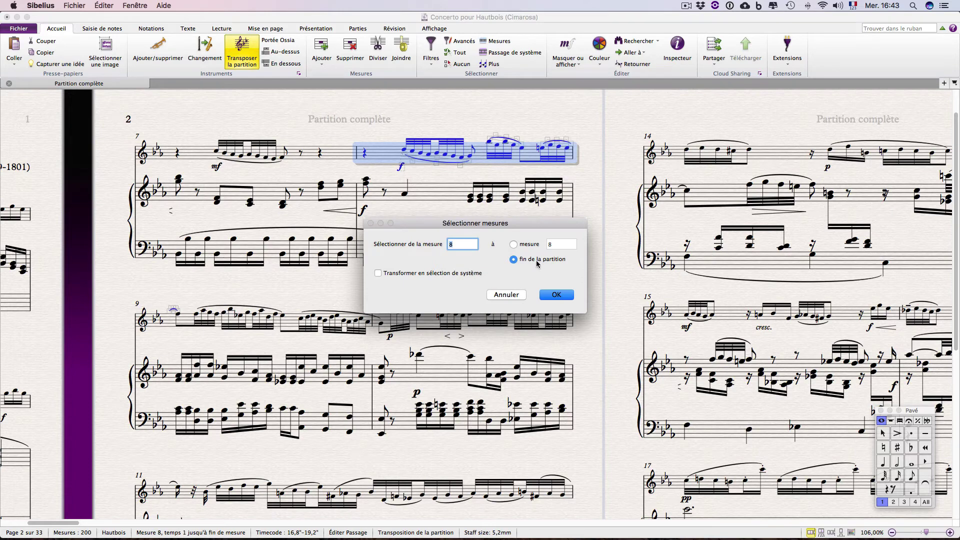
{"action": "left_click", "coordinate": [515, 244]}
{"action": "left_click", "coordinate": [529, 260]}
{"action": "left_click", "coordinate": [556, 294]}
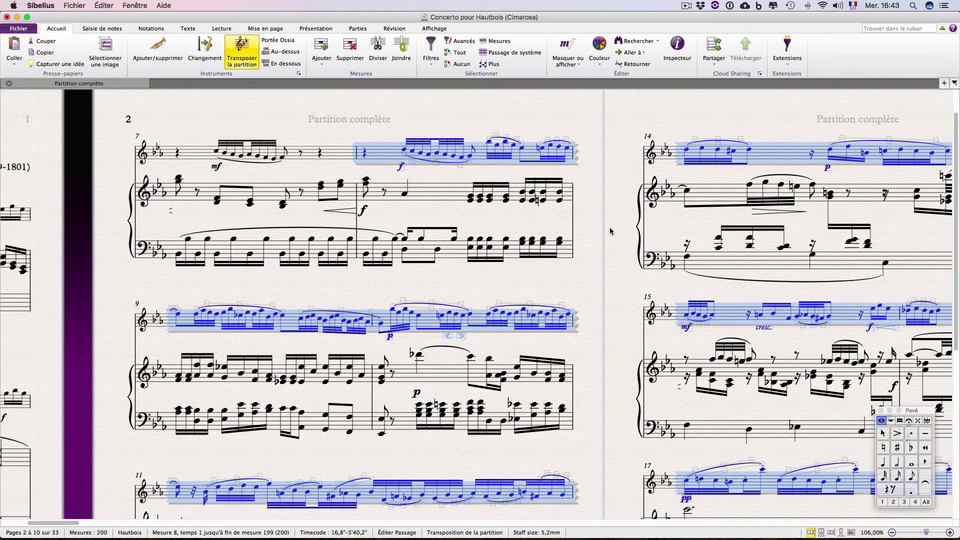
{"action": "scroll", "coordinate": [610, 230], "scroll_direction": "right", "scroll_amount": 10}
{"action": "scroll", "coordinate": [610, 231], "scroll_direction": "right", "scroll_amount": 10}
{"action": "scroll", "coordinate": [610, 231], "scroll_direction": "left", "scroll_amount": 15}
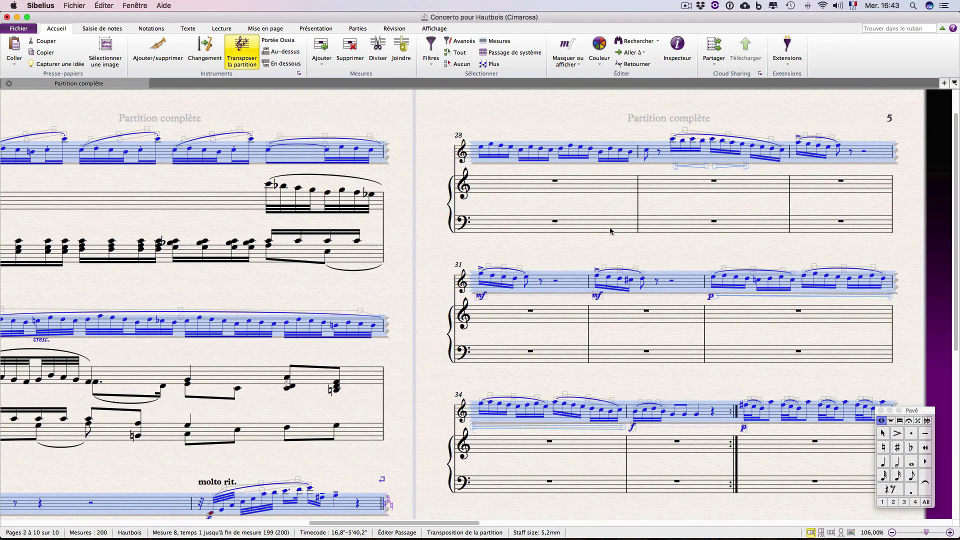
{"action": "scroll", "coordinate": [419, 186], "scroll_direction": "left", "scroll_amount": 10}
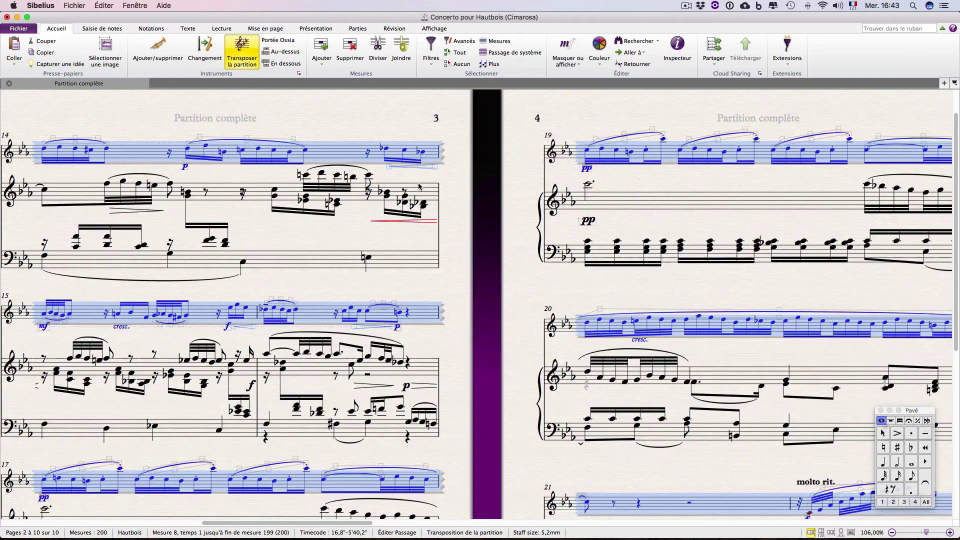
{"action": "scroll", "coordinate": [419, 186], "scroll_direction": "right", "scroll_amount": 5}
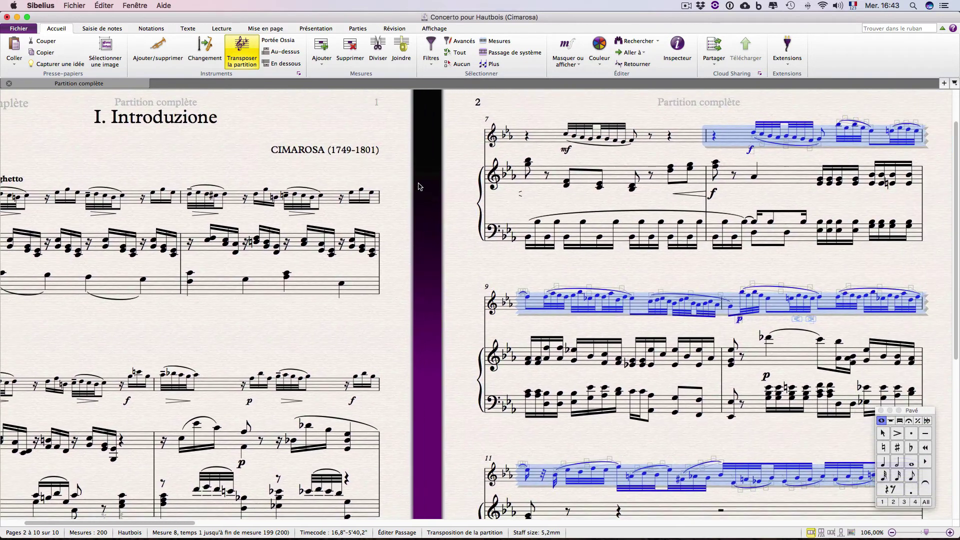
{"action": "key", "text": "super+z"}
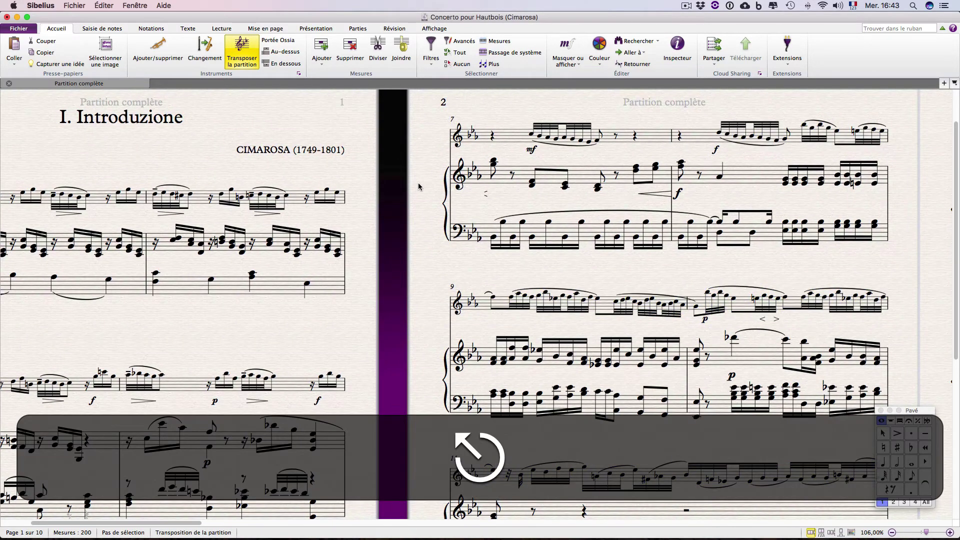
Step: Reselect the oboe's measure 8 on page 2 as an ordinary passage
{"action": "scroll", "coordinate": [529, 189], "scroll_direction": "right", "scroll_amount": 6}
{"action": "scroll", "coordinate": [530, 189], "scroll_direction": "up", "scroll_amount": 2}
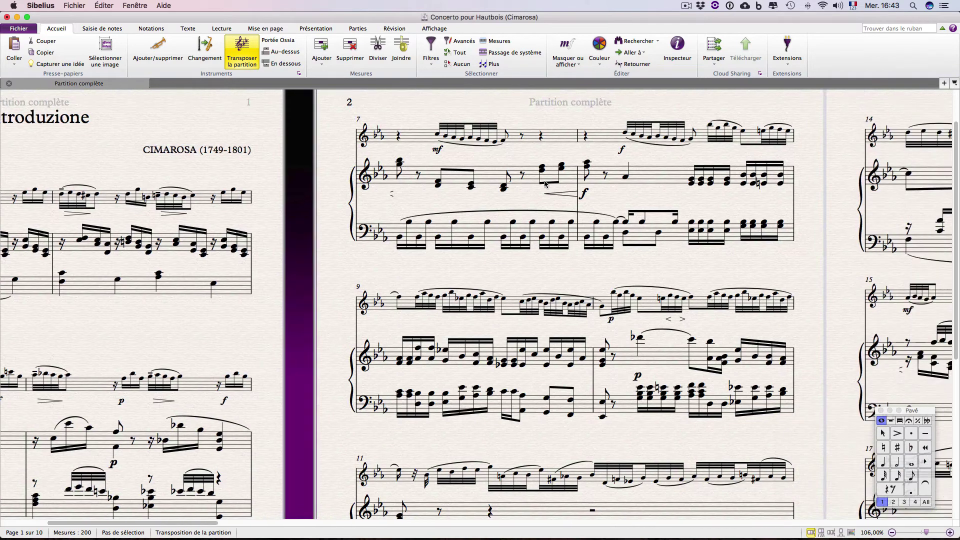
{"action": "left_click", "coordinate": [506, 193]}
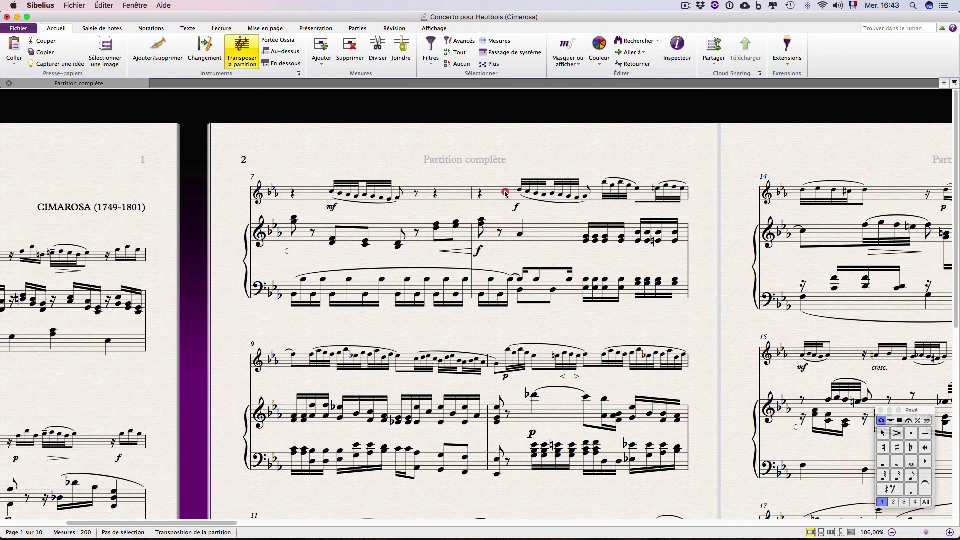
{"action": "left_click", "coordinate": [584, 150]}
{"action": "left_click", "coordinate": [505, 193]}
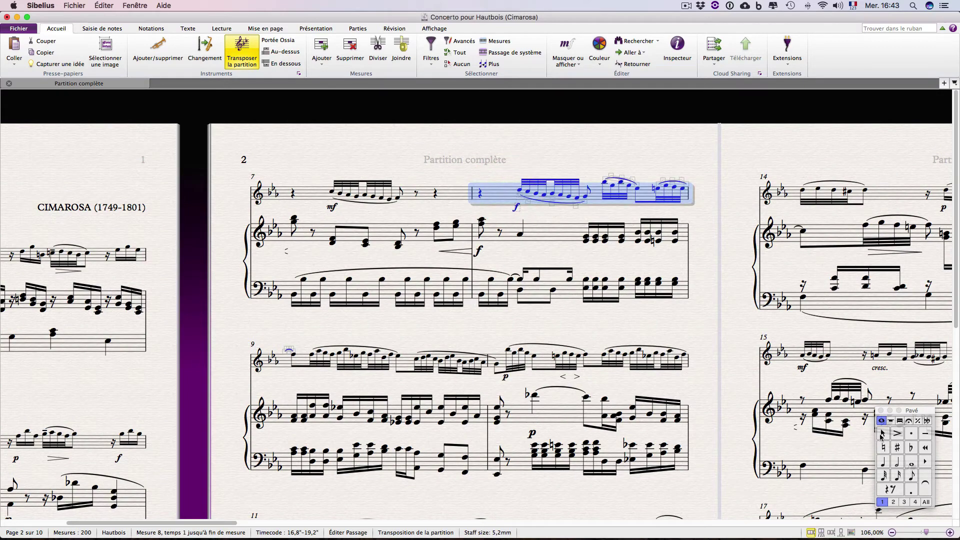
Step: Clear the current selection and select the oboe's measure 8 on page 2 again as a single-staff passage
{"action": "left_click", "coordinate": [882, 435]}
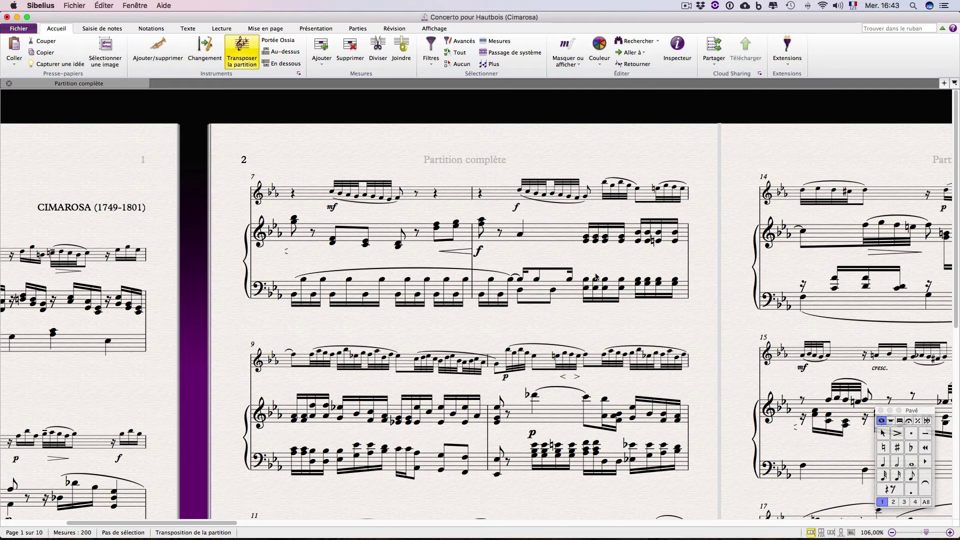
{"action": "left_click", "coordinate": [552, 152]}
{"action": "left_click", "coordinate": [498, 192]}
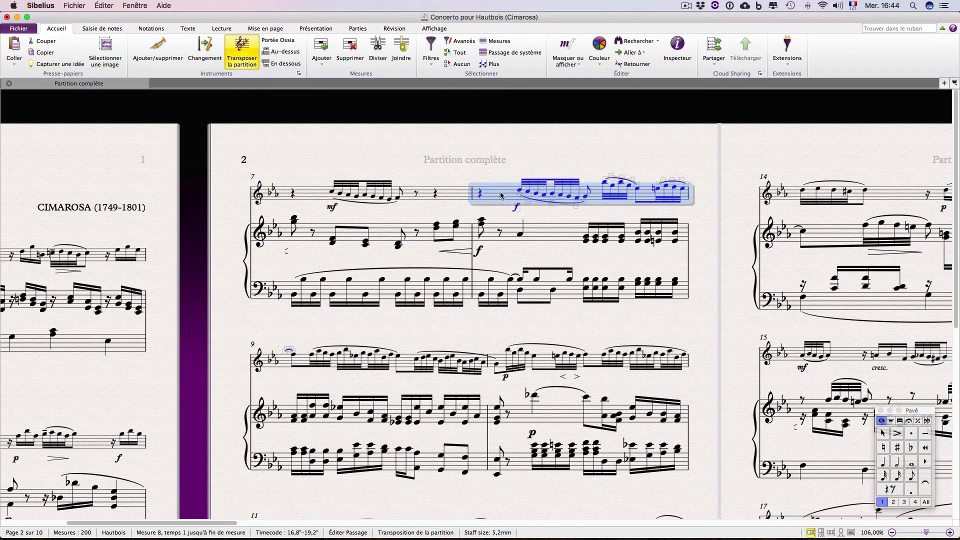
Step: Select the oboe's measure 7, and switch the single-measure selection to measure 8 of the piano's upper staff
{"action": "left_click", "coordinate": [458, 191]}
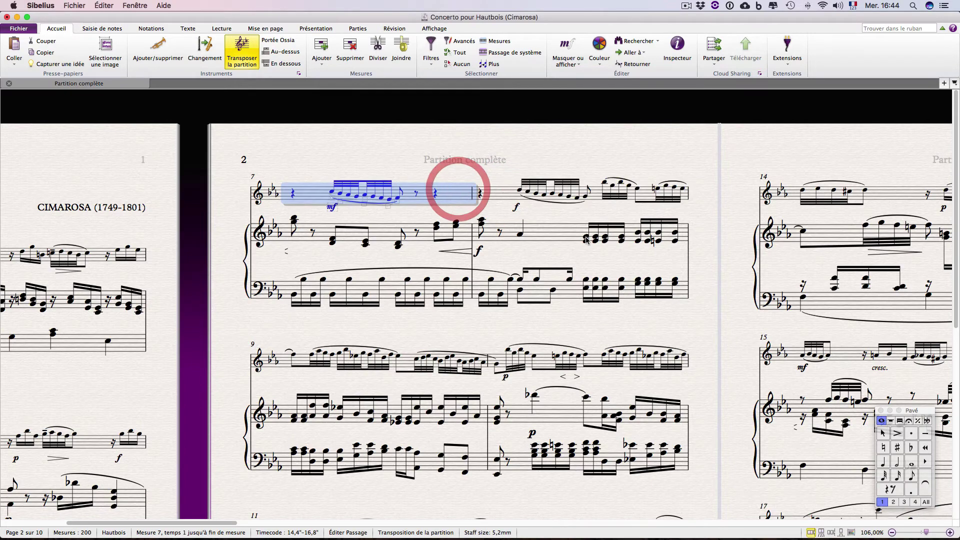
{"action": "key", "text": "alt+Down"}
{"action": "key", "text": "Right"}
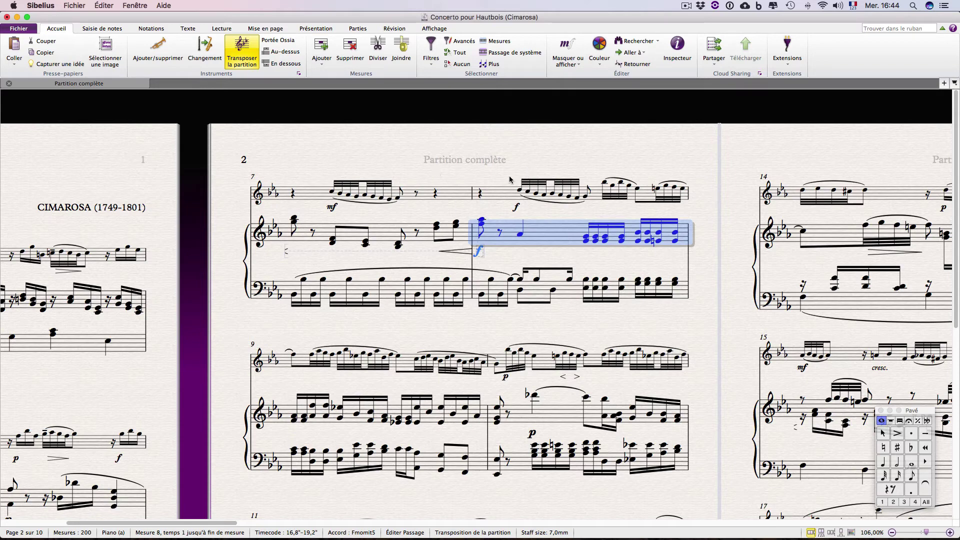
Step: Select the oboe's measures 28 to 30 on page 5 as a single-staff passage covering that line, and clear the selection
{"action": "scroll", "coordinate": [507, 196], "scroll_direction": "right", "scroll_amount": 15}
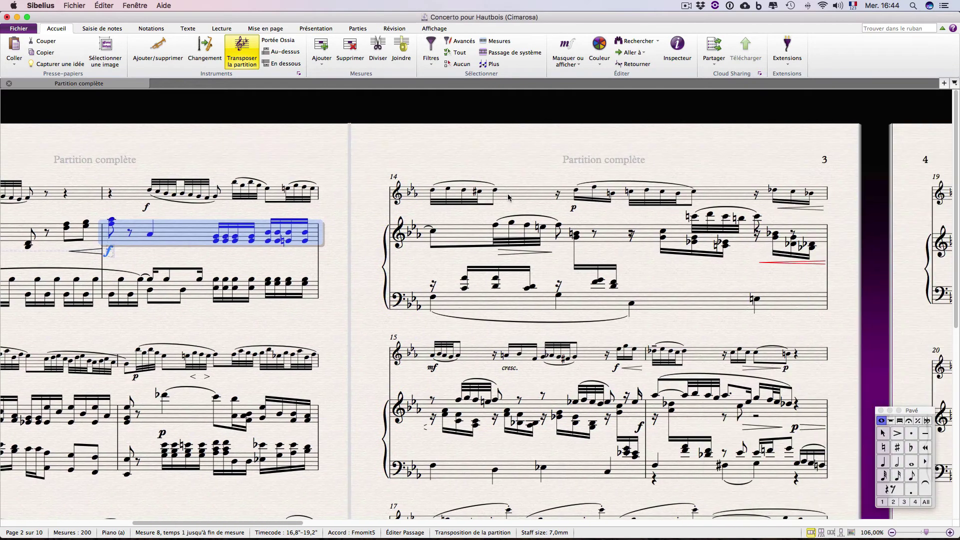
{"action": "scroll", "coordinate": [508, 197], "scroll_direction": "right", "scroll_amount": 10}
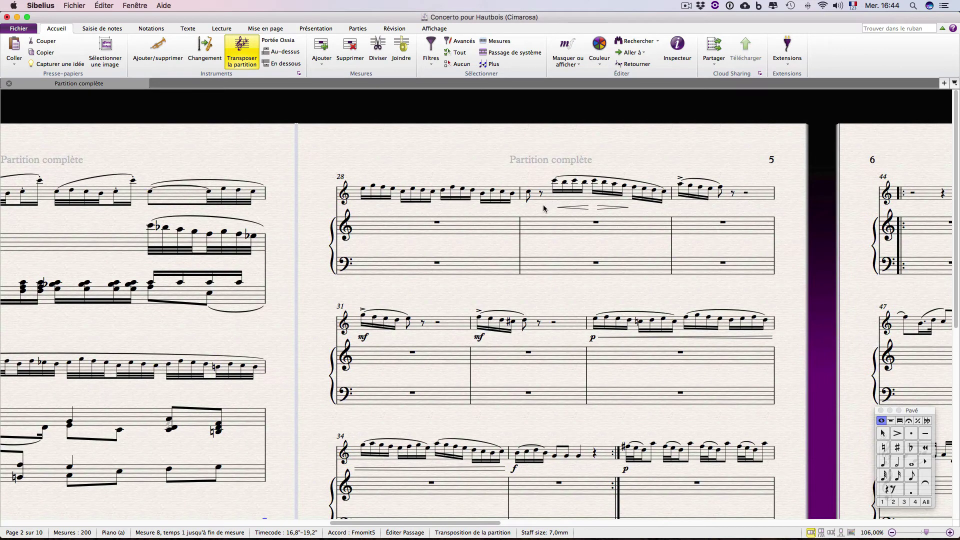
{"action": "double_click", "coordinate": [475, 199]}
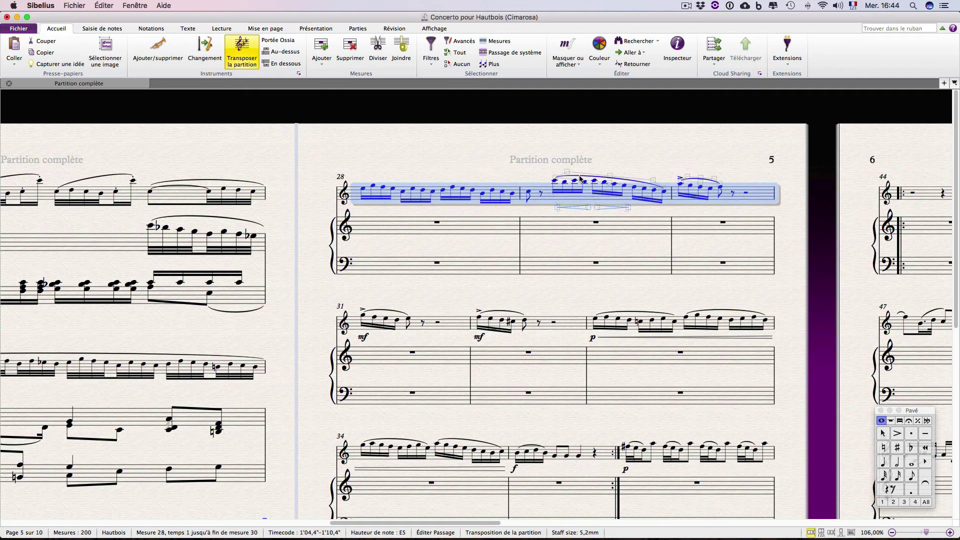
{"action": "left_click", "coordinate": [493, 173]}
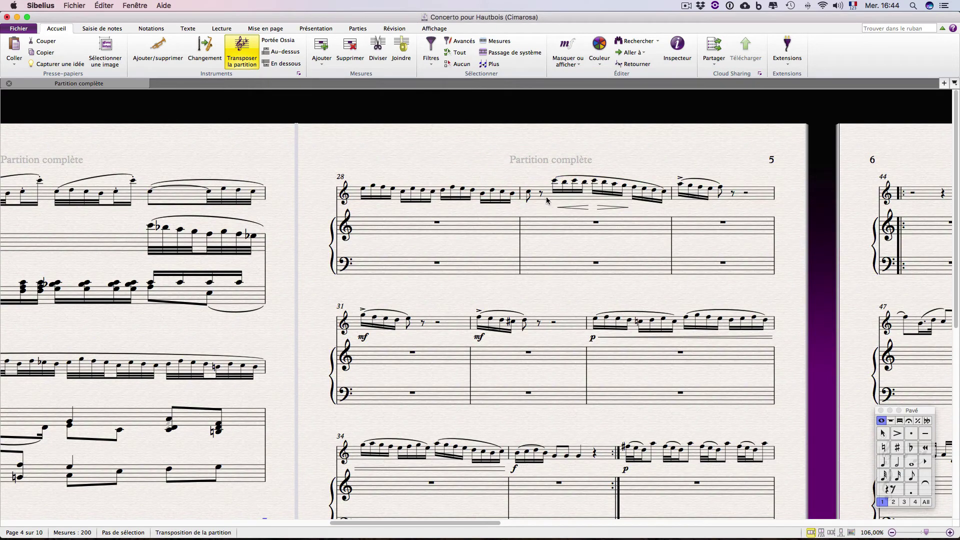
Step: Select the oboe staff throughout the entire score, starting from its first line on page 5, and review the selection across the pages
{"action": "triple_click", "coordinate": [764, 196]}
{"action": "scroll", "coordinate": [571, 192], "scroll_direction": "left", "scroll_amount": 10}
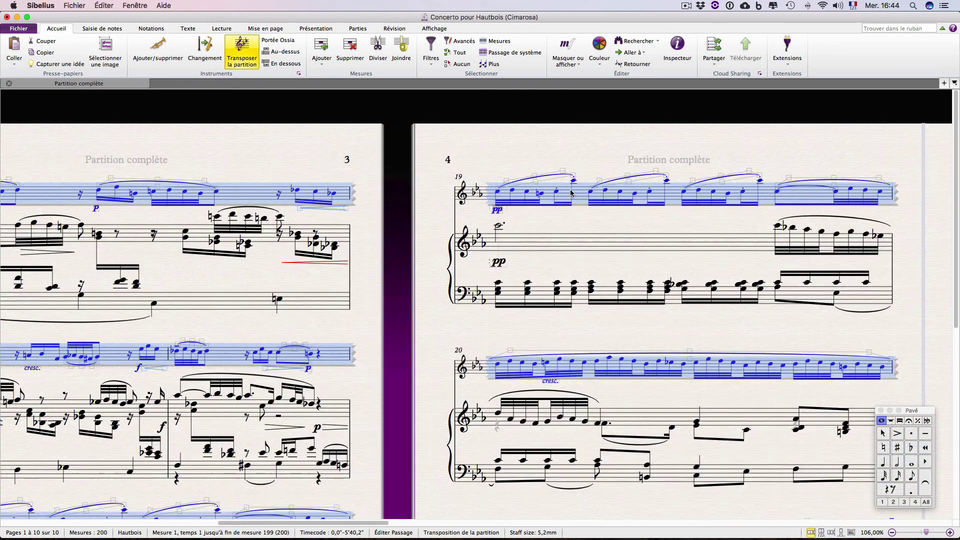
{"action": "scroll", "coordinate": [572, 192], "scroll_direction": "left", "scroll_amount": 15}
{"action": "scroll", "coordinate": [571, 192], "scroll_direction": "right", "scroll_amount": 20}
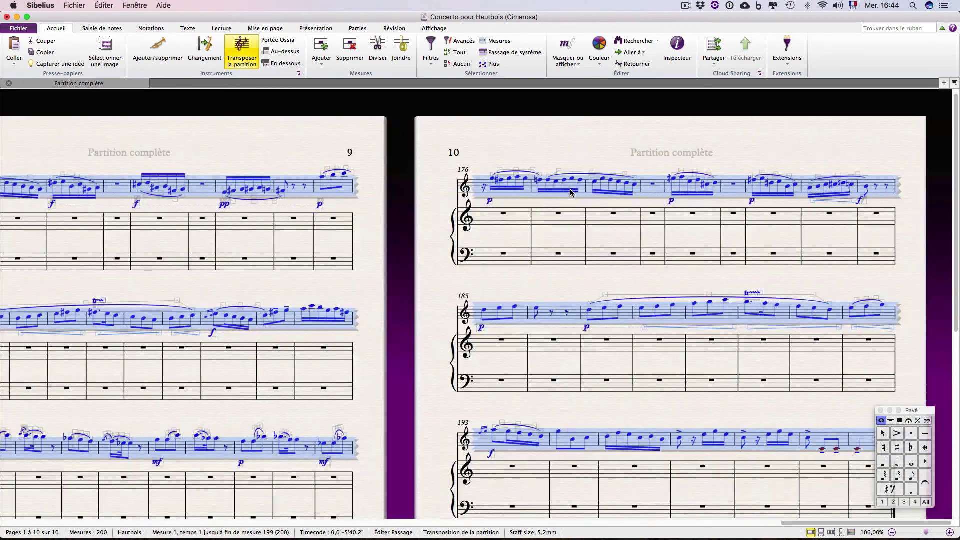
{"action": "scroll", "coordinate": [572, 192], "scroll_direction": "left", "scroll_amount": 8}
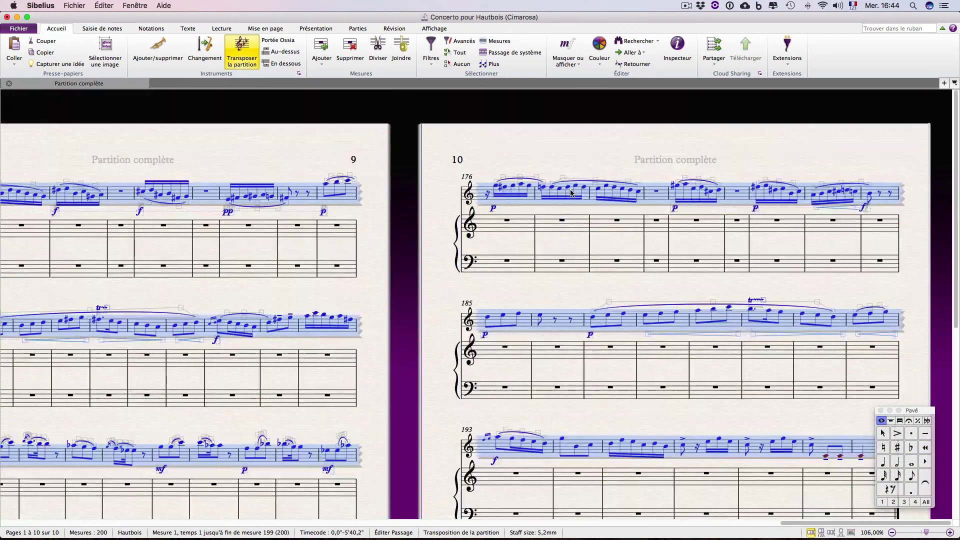
{"action": "scroll", "coordinate": [571, 192], "scroll_direction": "left", "scroll_amount": 20}
{"action": "scroll", "coordinate": [571, 193], "scroll_direction": "right", "scroll_amount": 15}
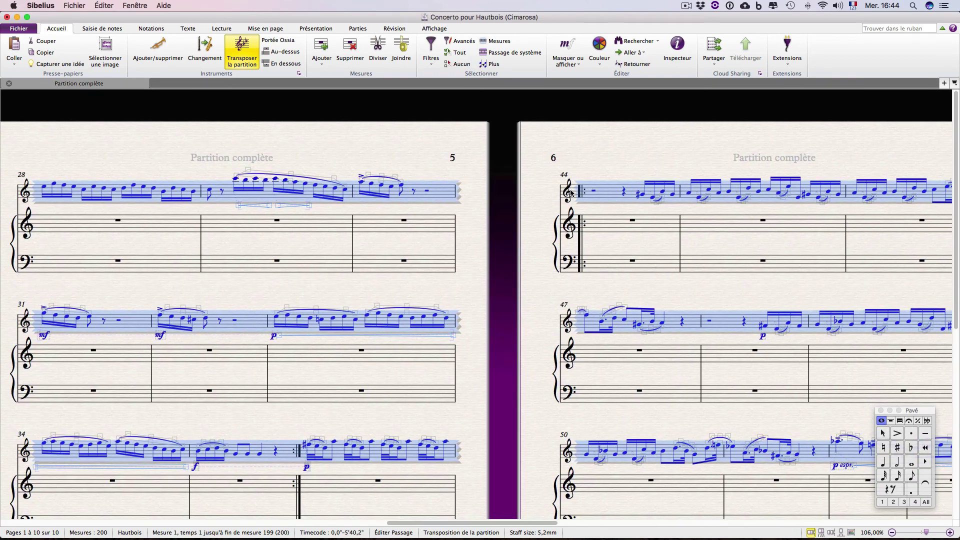
Step: Add the piano's lower staff to the whole-score oboe passage with the upper piano staff excluded, and clear the selection
{"action": "left_click", "coordinate": [719, 265], "text": "shift"}
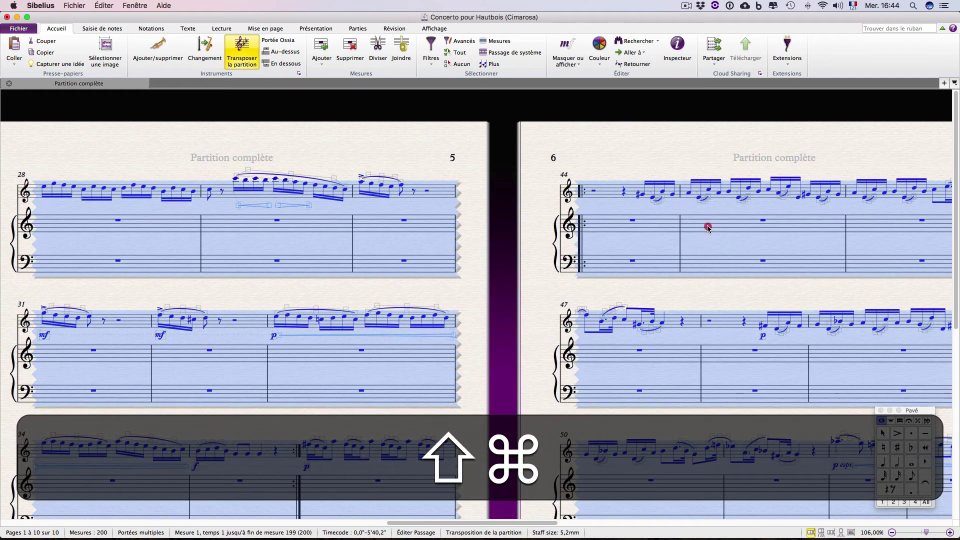
{"action": "left_click", "coordinate": [708, 227], "text": "shift+super"}
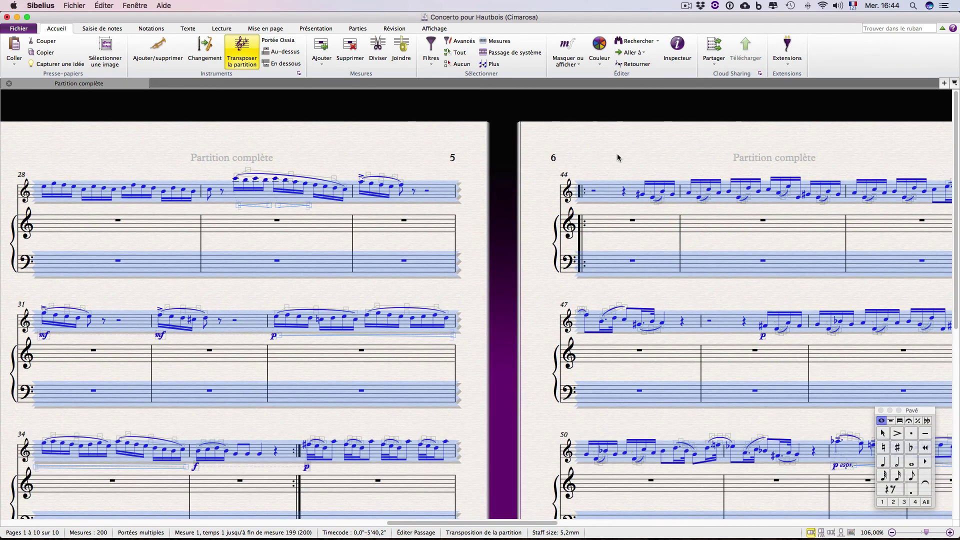
{"action": "scroll", "coordinate": [618, 158], "scroll_direction": "down", "scroll_amount": 5, "text": "super"}
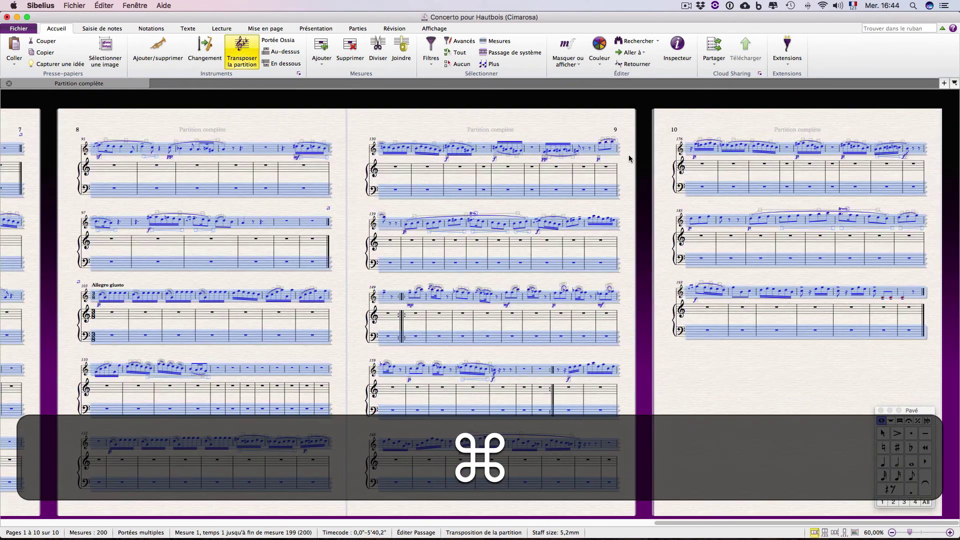
{"action": "scroll", "coordinate": [628, 155], "scroll_direction": "up", "scroll_amount": 5, "text": "super"}
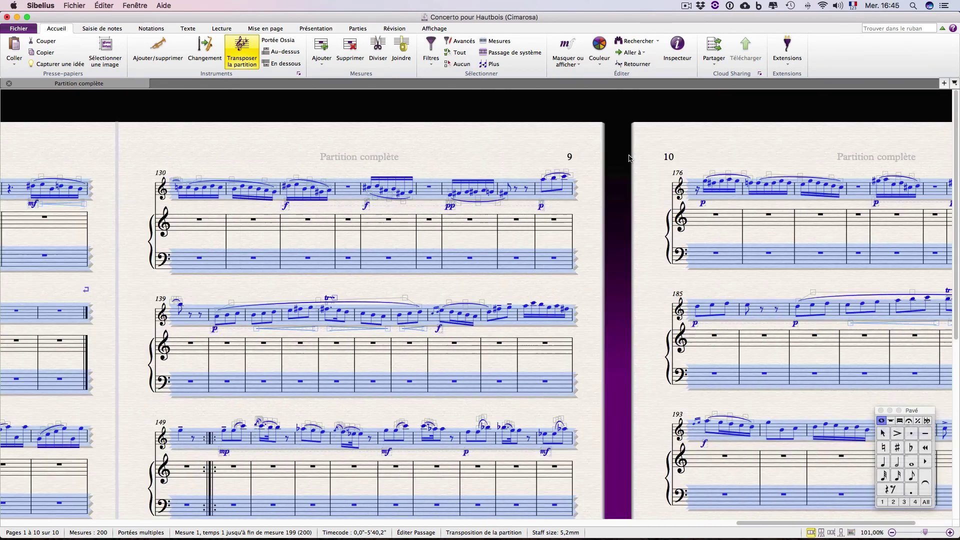
{"action": "left_click", "coordinate": [526, 157]}
Step: Select the single measure 133 on page 9 as a system passage and clear the selection
{"action": "scroll", "coordinate": [550, 158], "scroll_direction": "left", "scroll_amount": 3}
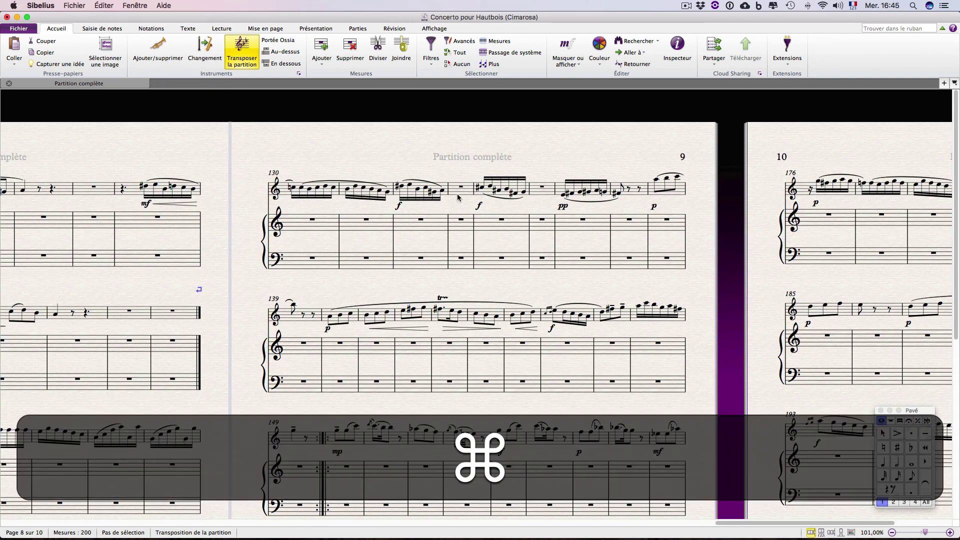
{"action": "left_click", "coordinate": [456, 192], "text": "super"}
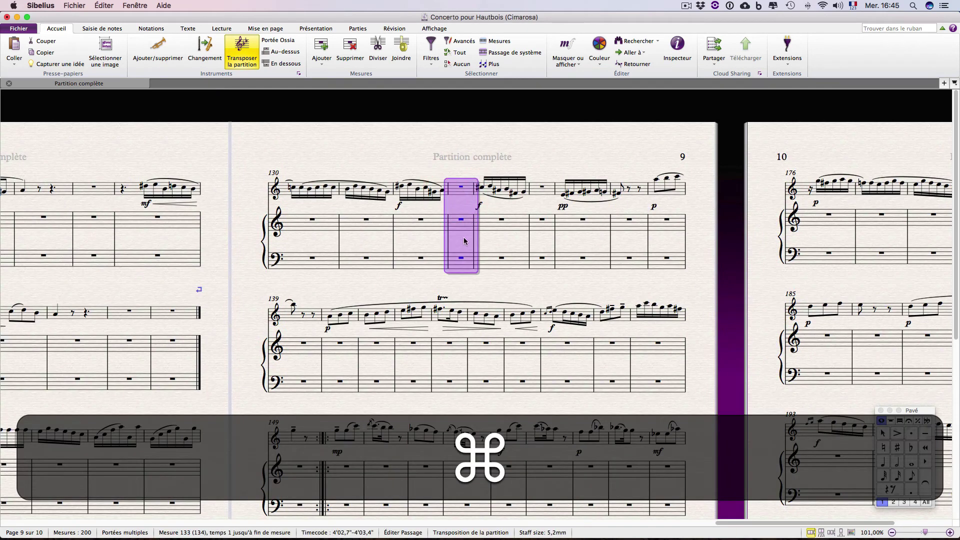
{"action": "left_click", "coordinate": [451, 172]}
Step: Select the full line of measures 130 to 138 on page 9 as a system passage and clear the selection
{"action": "double_click", "coordinate": [456, 193], "text": "super"}
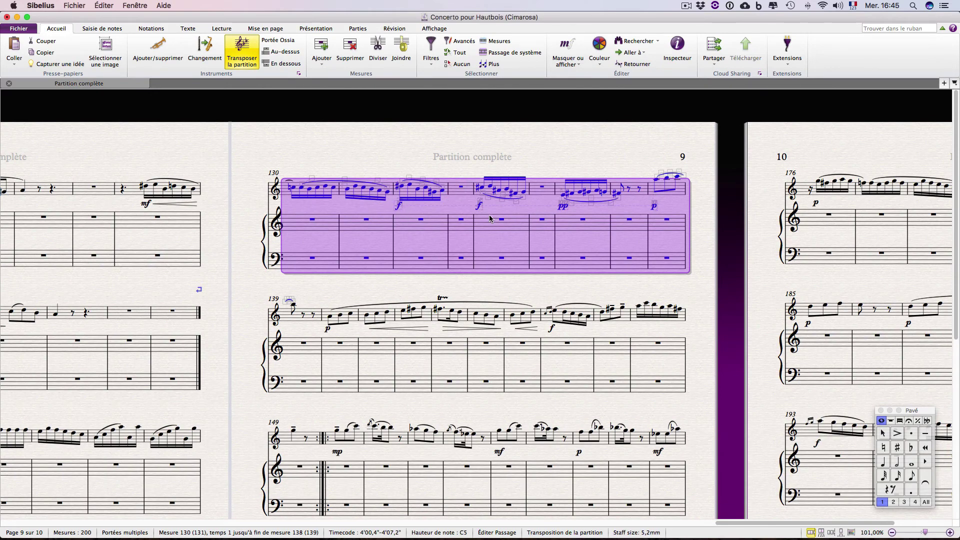
{"action": "left_click", "coordinate": [377, 151]}
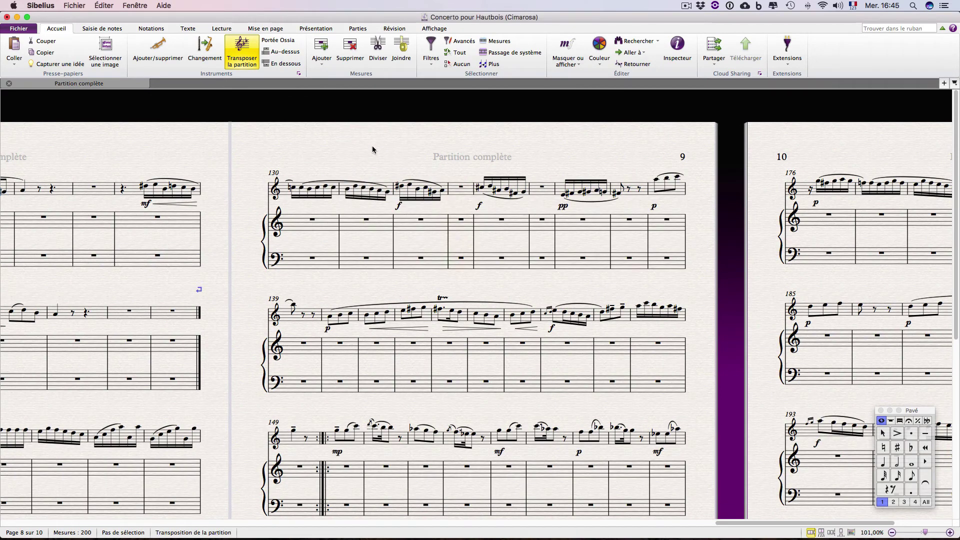
{"action": "left_click", "coordinate": [386, 145]}
Step: Select the entire score as a system passage from page 9, check it from the first page, and clear the selection
{"action": "key", "text": "super"}
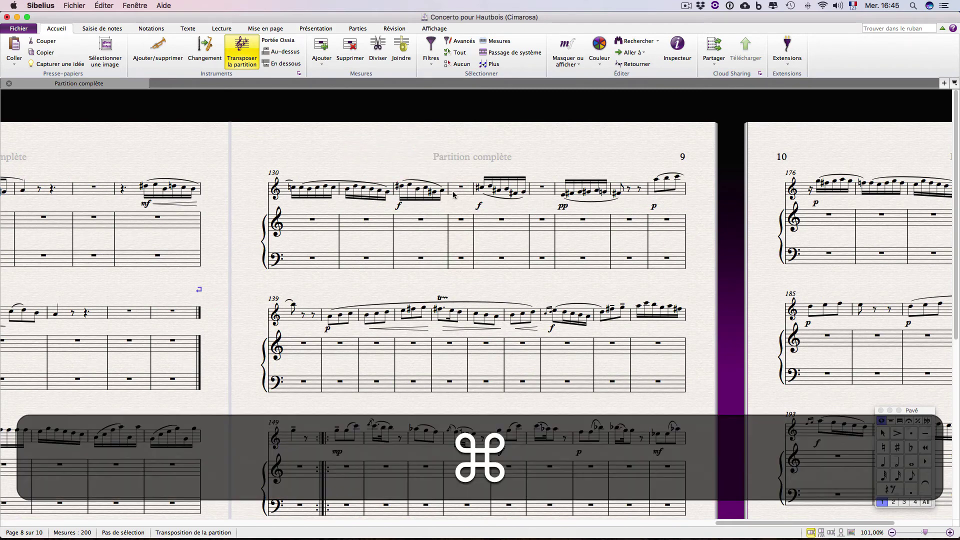
{"action": "triple_click", "coordinate": [452, 194], "text": "super"}
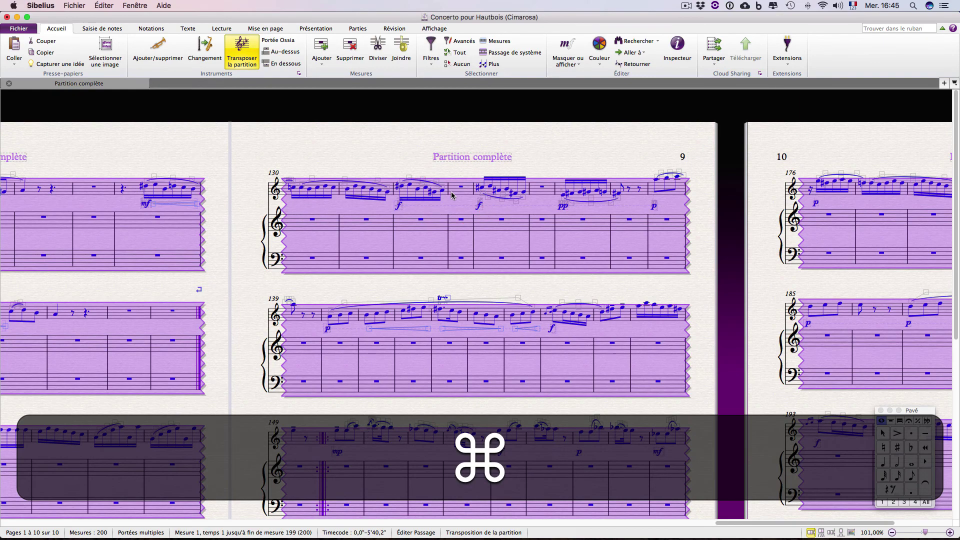
{"action": "key", "text": "super+Home"}
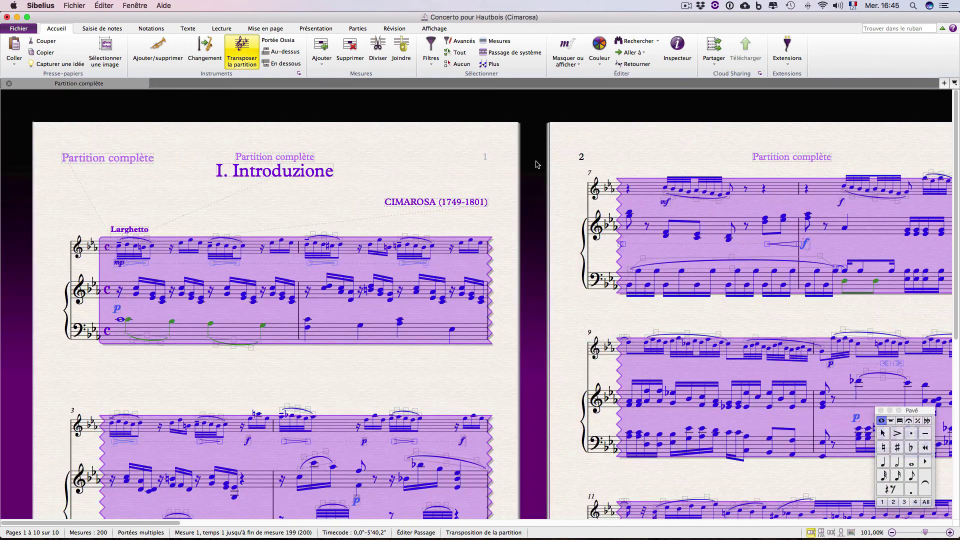
{"action": "left_click", "coordinate": [629, 148]}
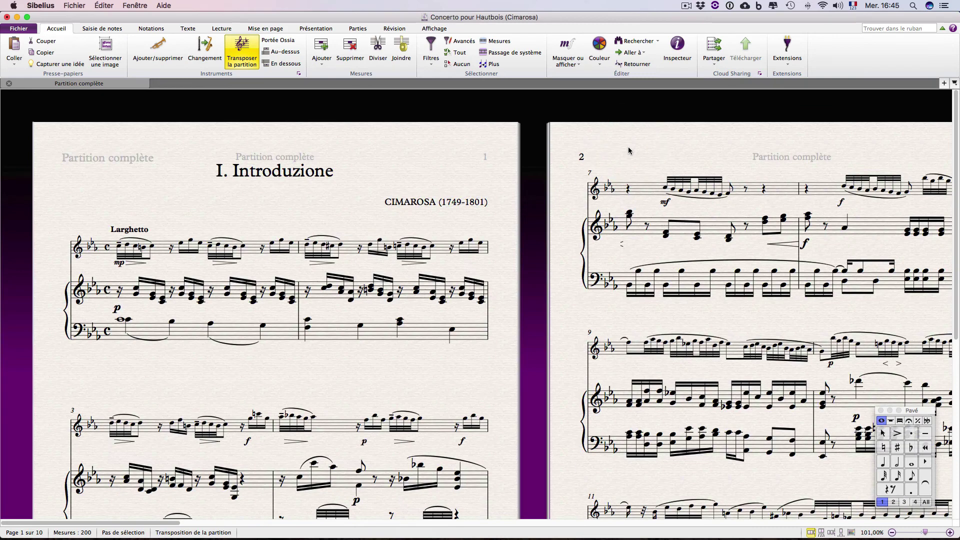
Step: Select the whole score with the Select All command and review the system passage through to page 10
{"action": "scroll", "coordinate": [628, 150], "scroll_direction": "right", "scroll_amount": 5}
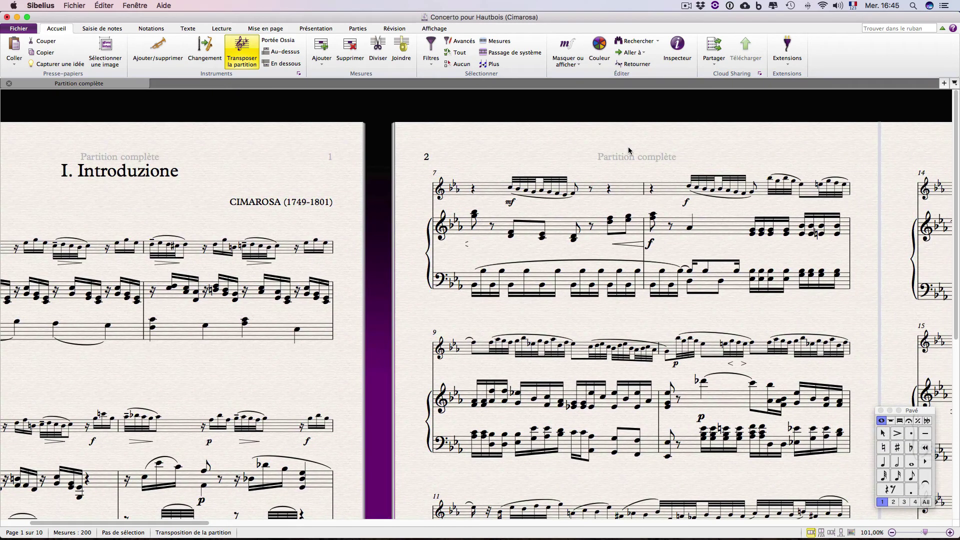
{"action": "key", "text": "super"}
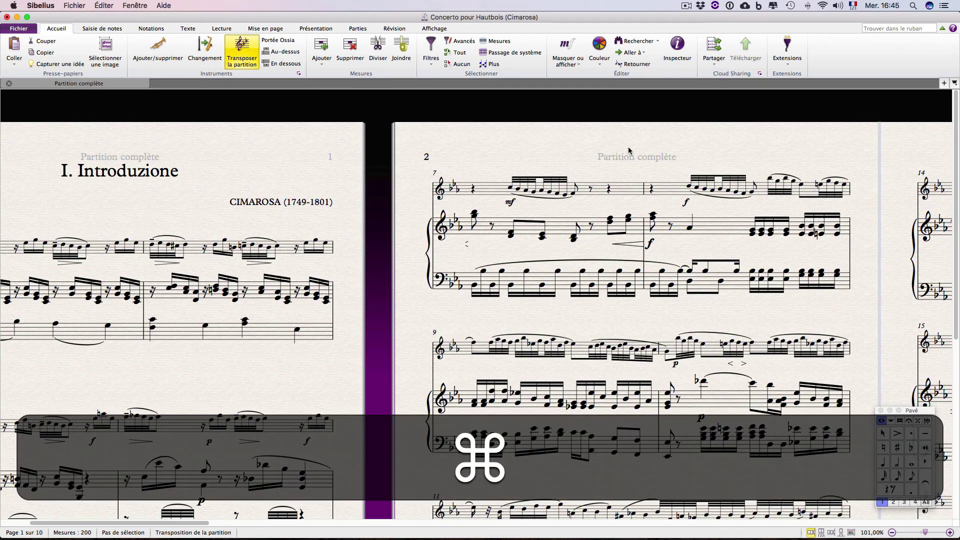
{"action": "key", "text": "super+a"}
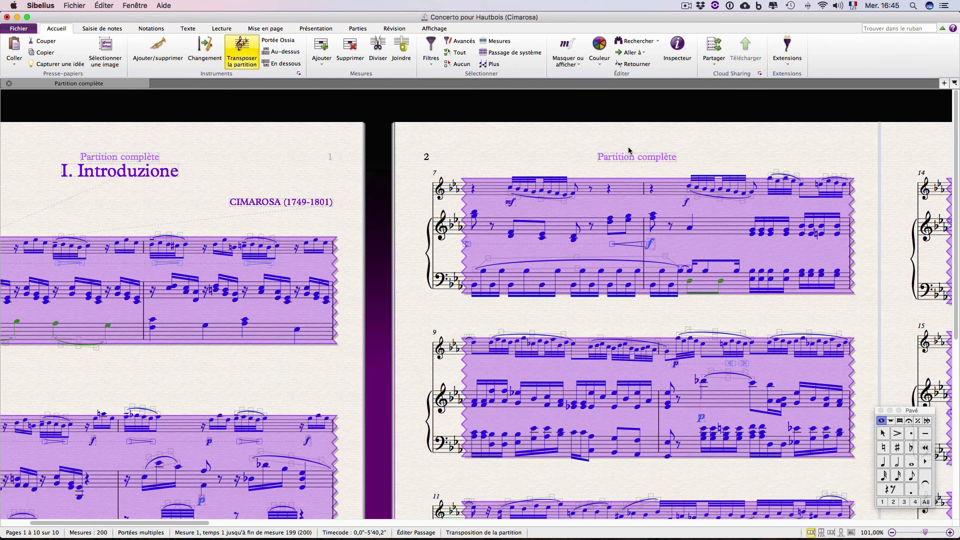
{"action": "scroll", "coordinate": [629, 150], "scroll_direction": "right", "scroll_amount": 20}
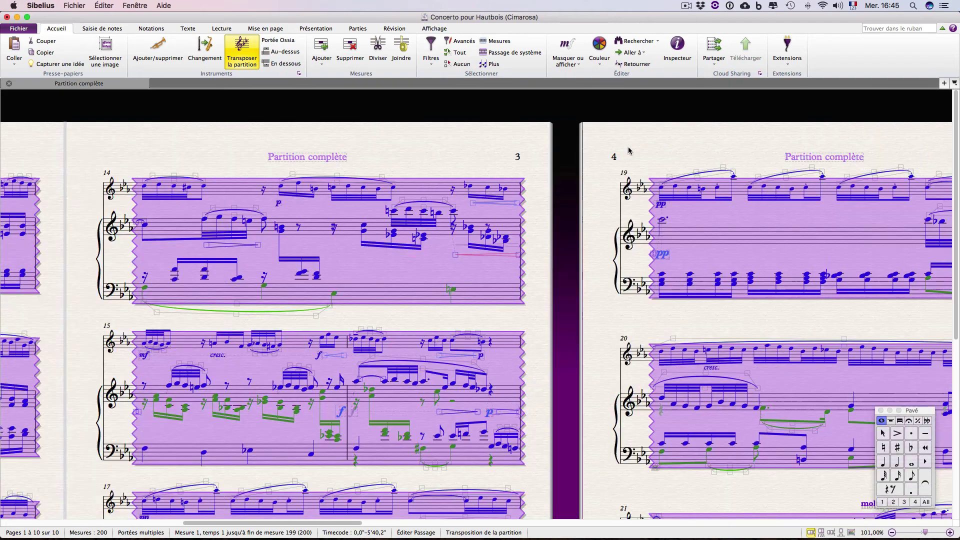
{"action": "scroll", "coordinate": [628, 150], "scroll_direction": "right", "scroll_amount": 2}
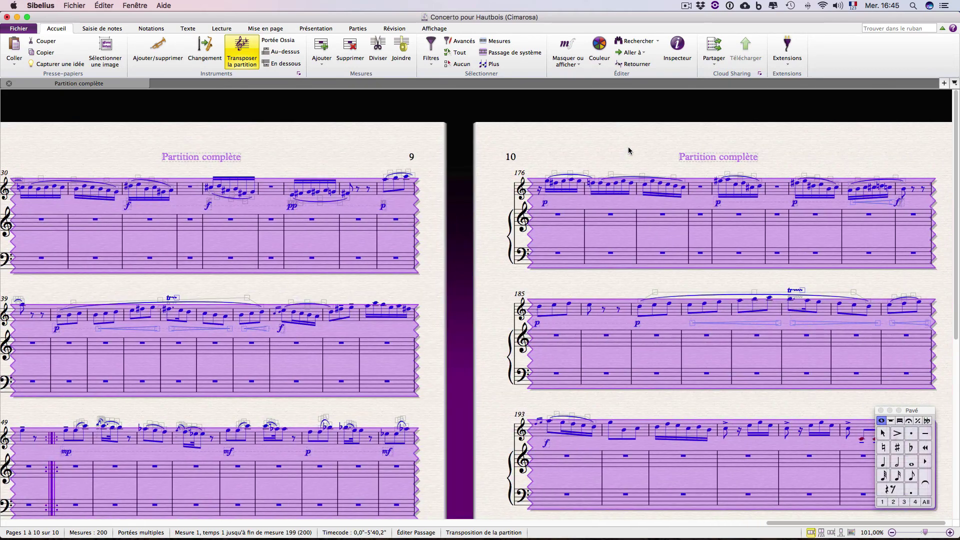